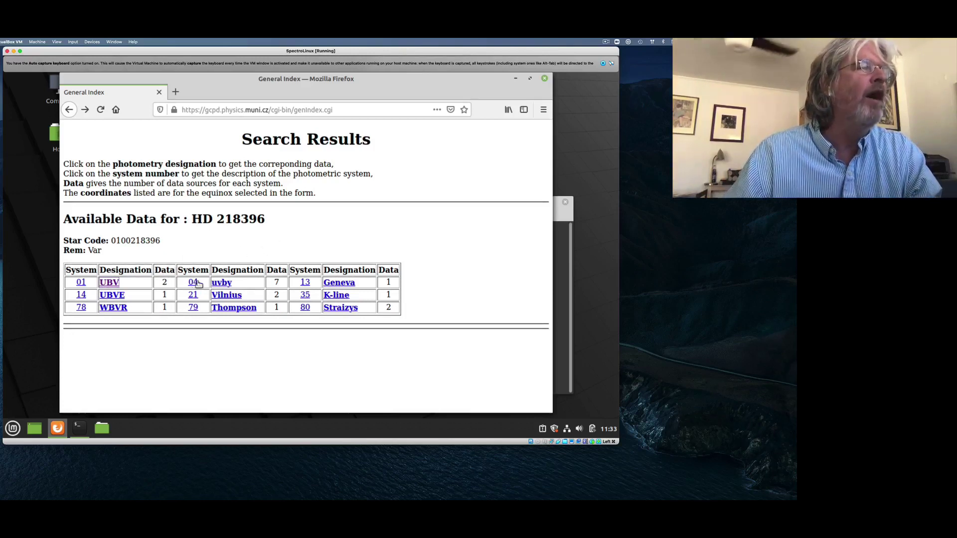
# - Show HD 218396's uvby photometry and select the V 5.971, b-y 0.177, m1 0.146, c1 0.683 row
pyautogui.click(222, 285)
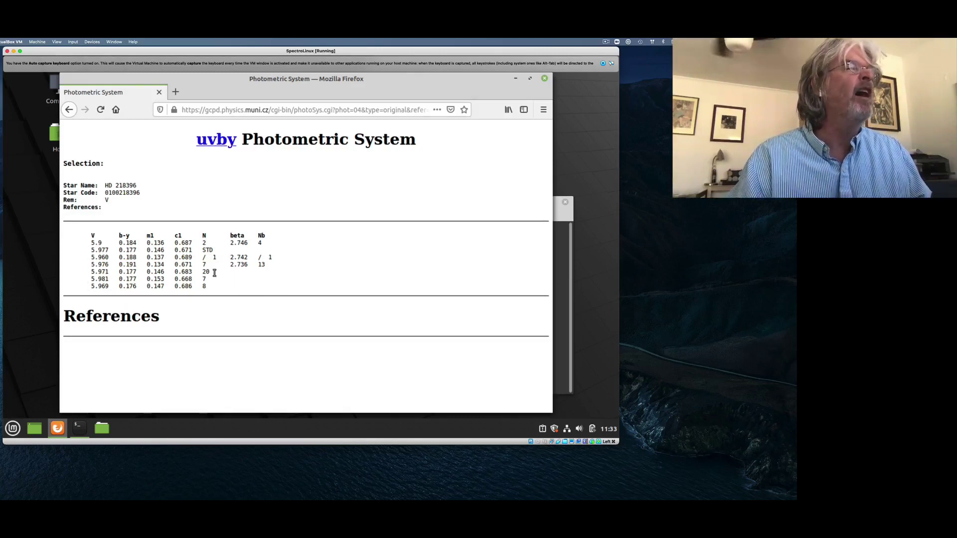
pyautogui.moveTo(215, 272); pyautogui.dragTo(88, 272)
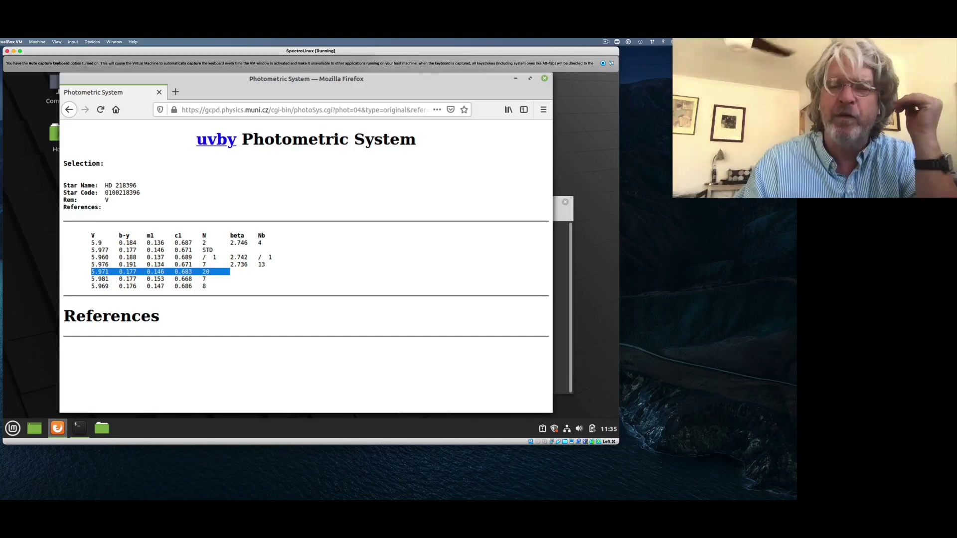
# - Try running Mflux and MFlux, then list the programs in /usr/local/bin
pyautogui.click(559, 340)
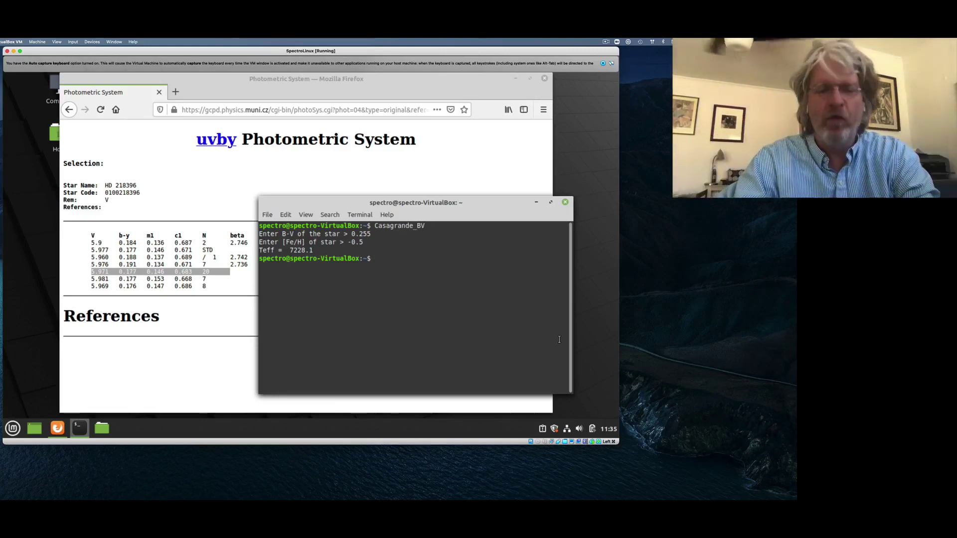
pyautogui.write('Mflux')
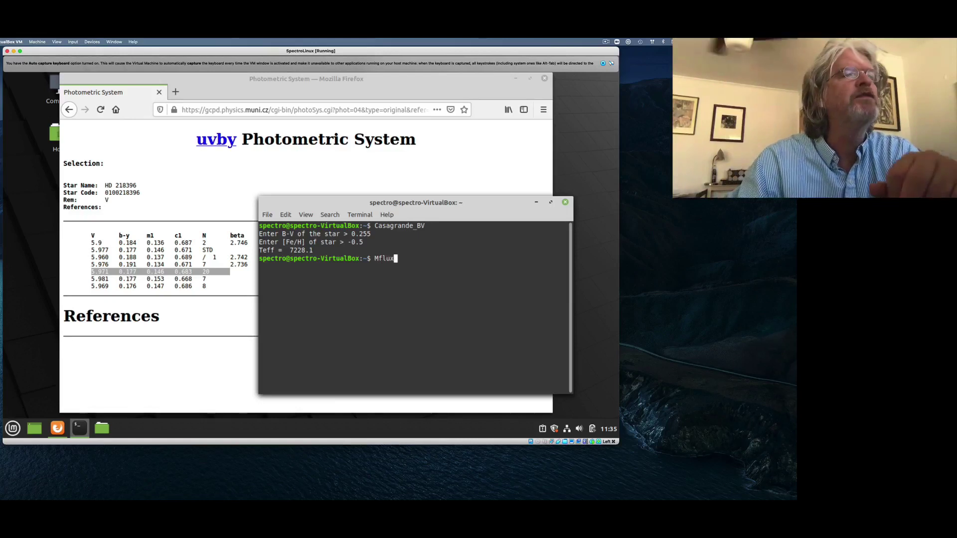
pyautogui.press('Return')
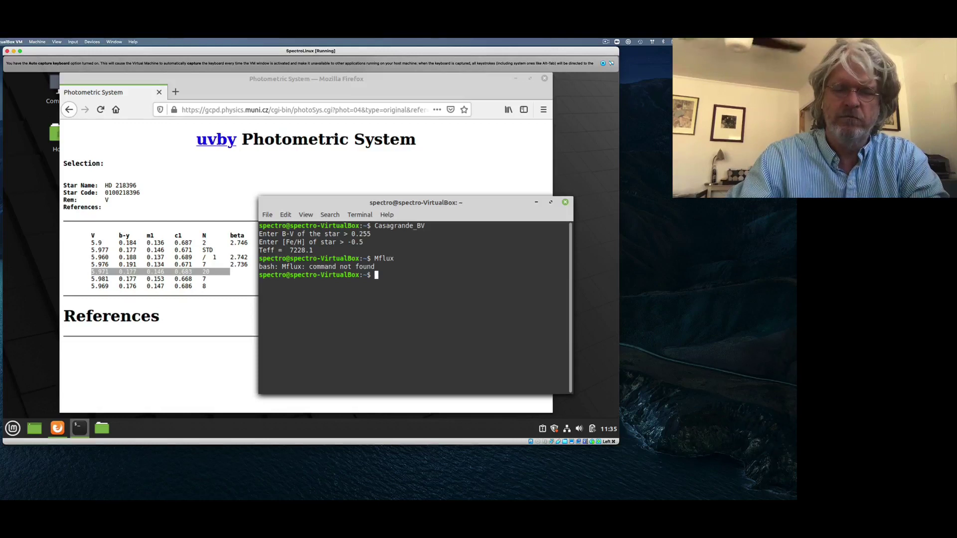
pyautogui.write('MFlux')
pyautogui.press('Return')
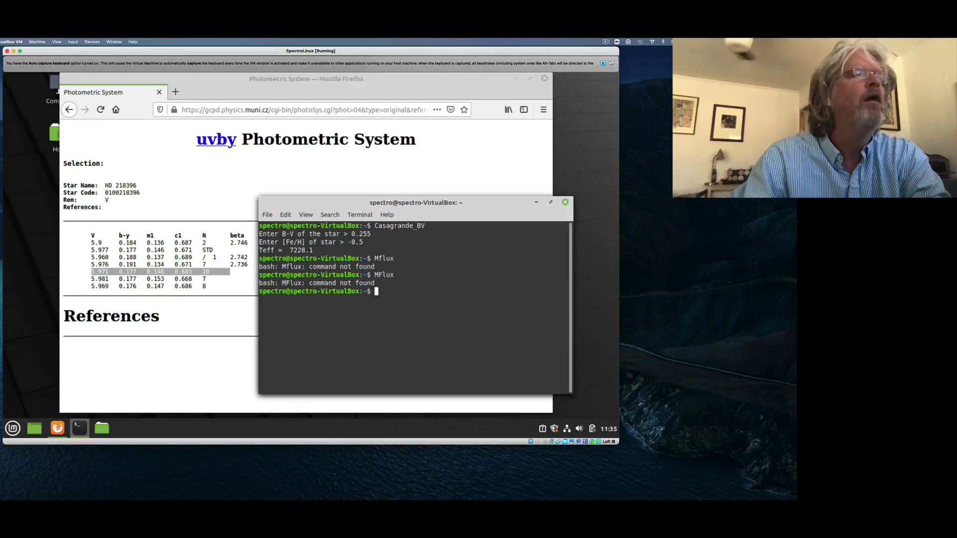
pyautogui.write('cd /u')
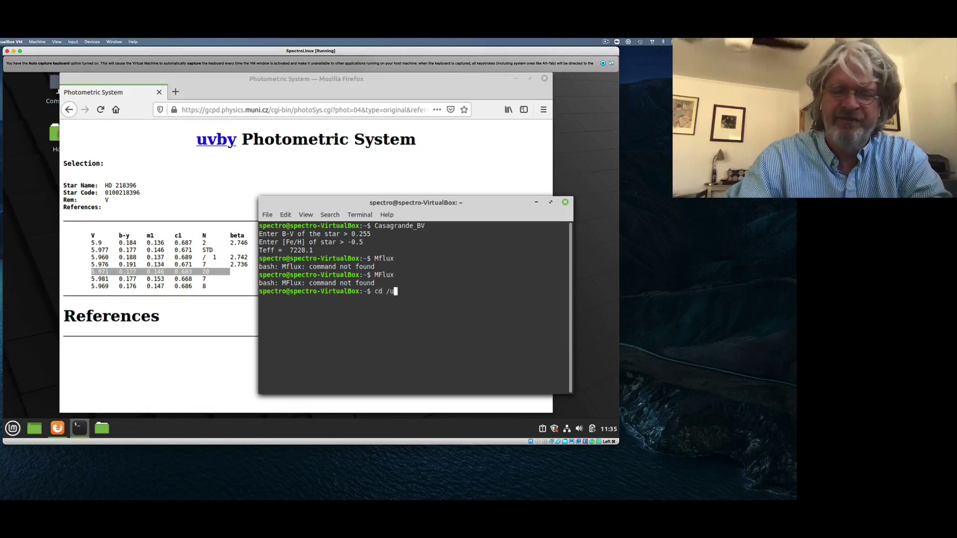
pyautogui.write('sr/locasl/')
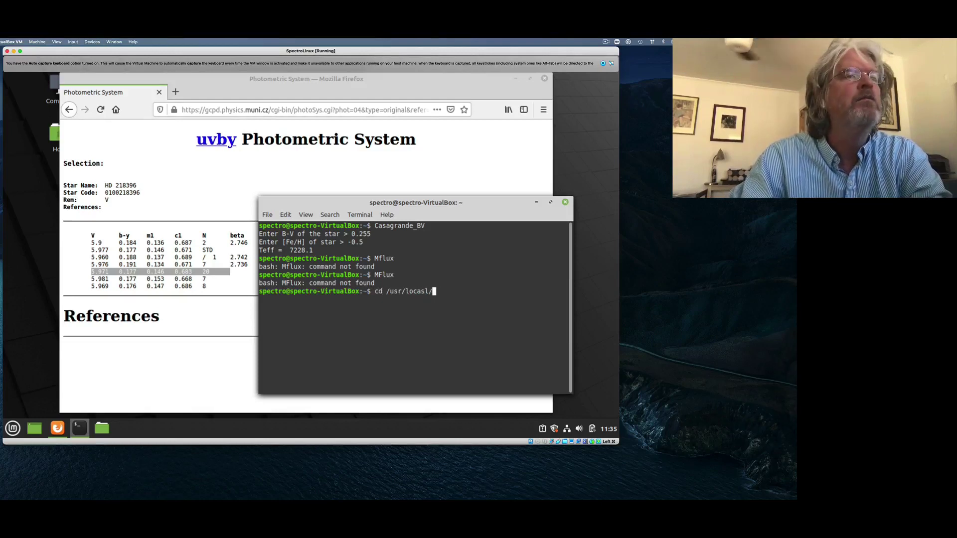
pyautogui.press('BackSpace')
pyautogui.press('BackSpace')
pyautogui.press('BackSpace')
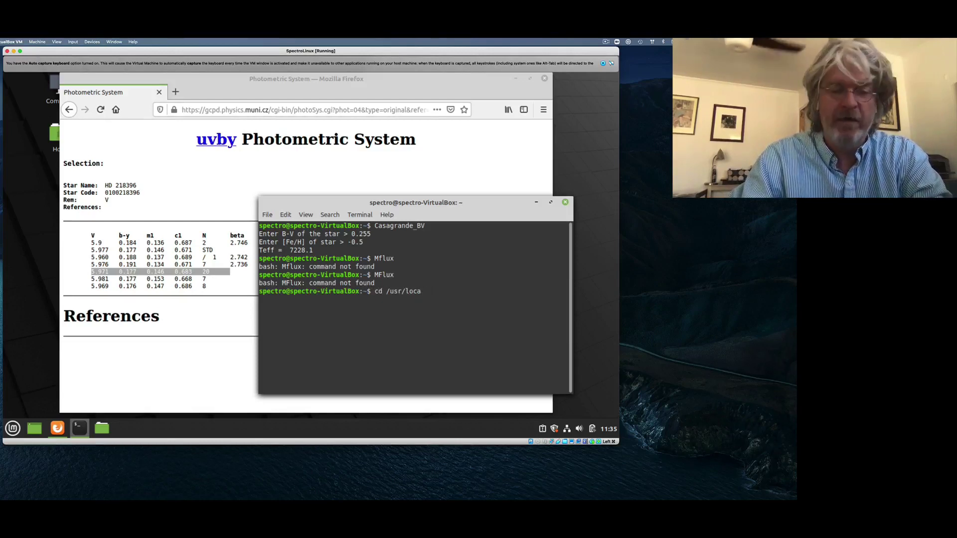
pyautogui.write('l/bin')
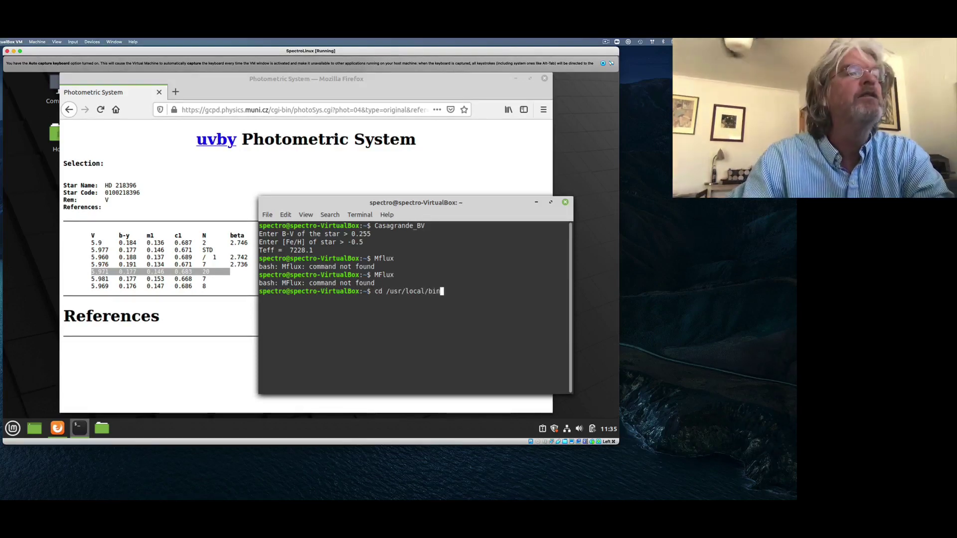
pyautogui.press('Return')
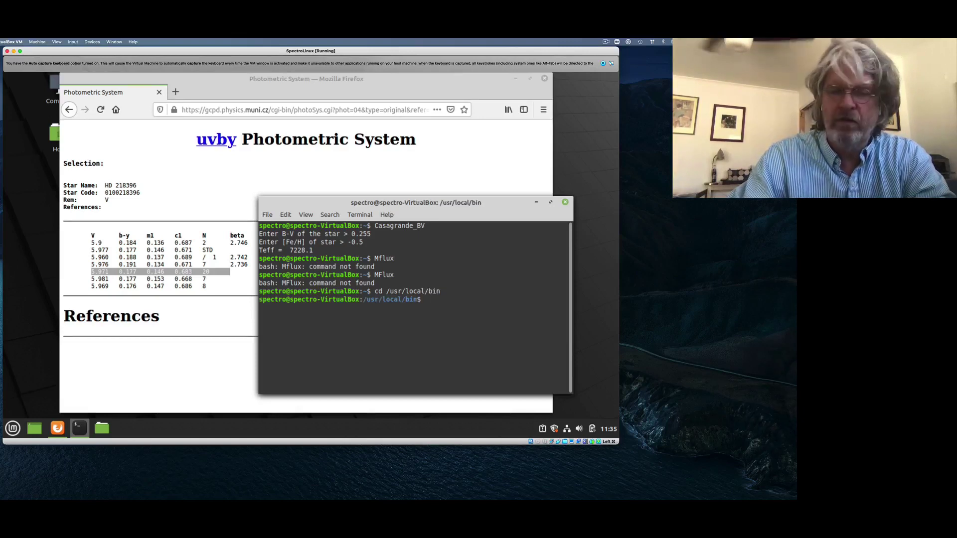
pyautogui.write('ls')
pyautogui.press('Return')
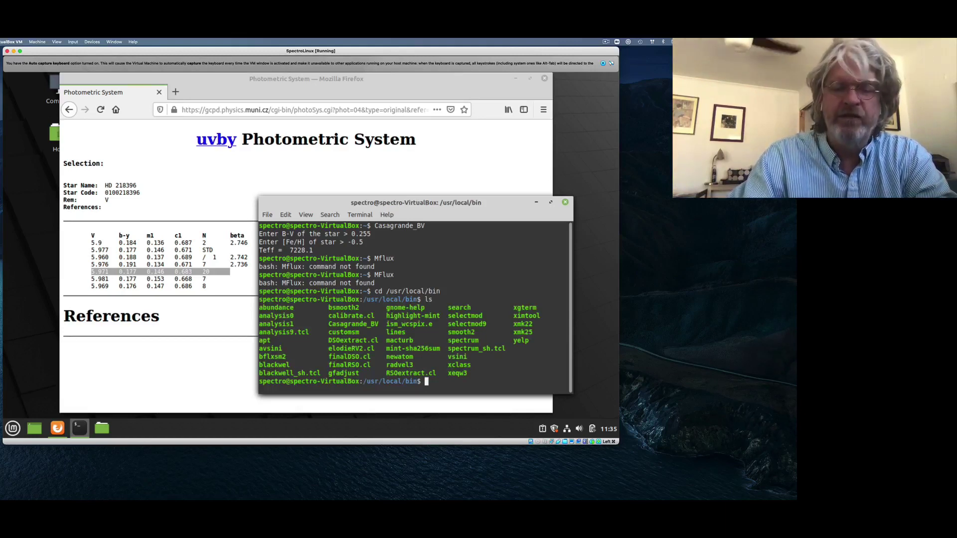
# - Go to ~/Source/Mflux, list its files, and launch ./Mflux
pyautogui.write('cd')
pyautogui.press('Return')
pyautogui.write('c')
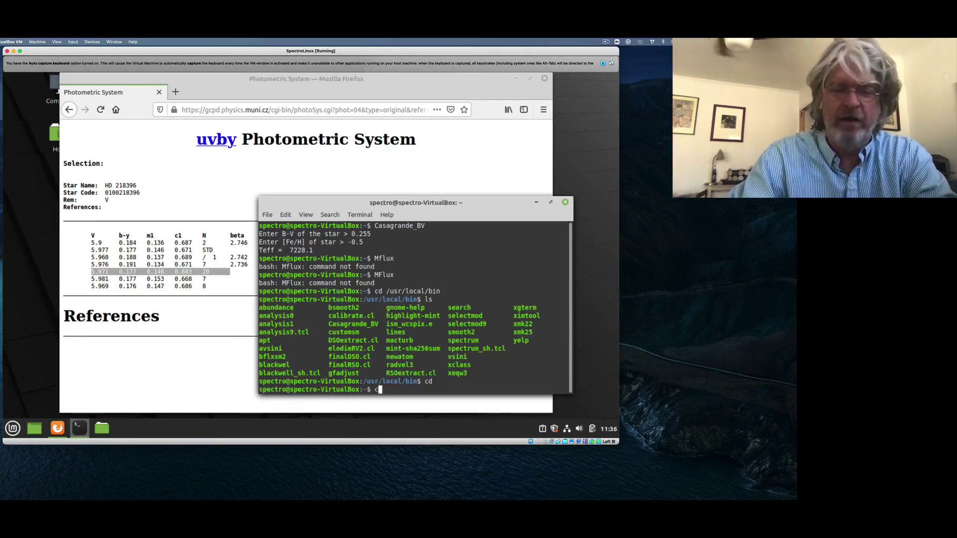
pyautogui.write('d Source/')
pyautogui.press('Return')
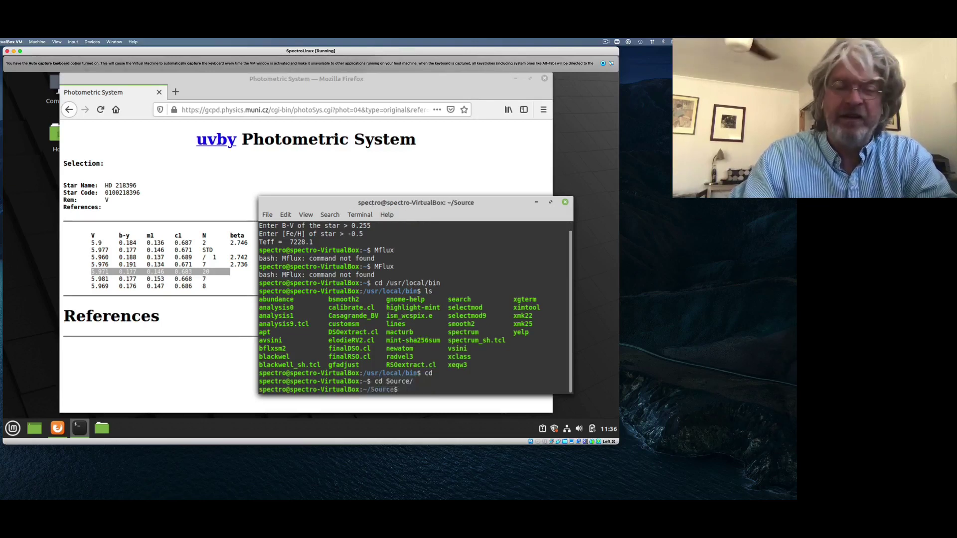
pyautogui.write('ls')
pyautogui.press('Return')
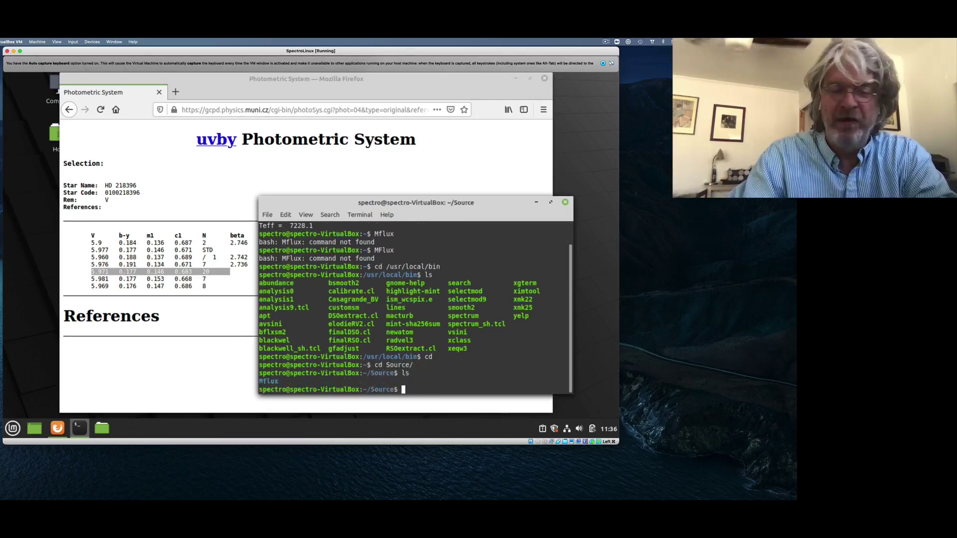
pyautogui.write('cd Mflux/')
pyautogui.press('Return')
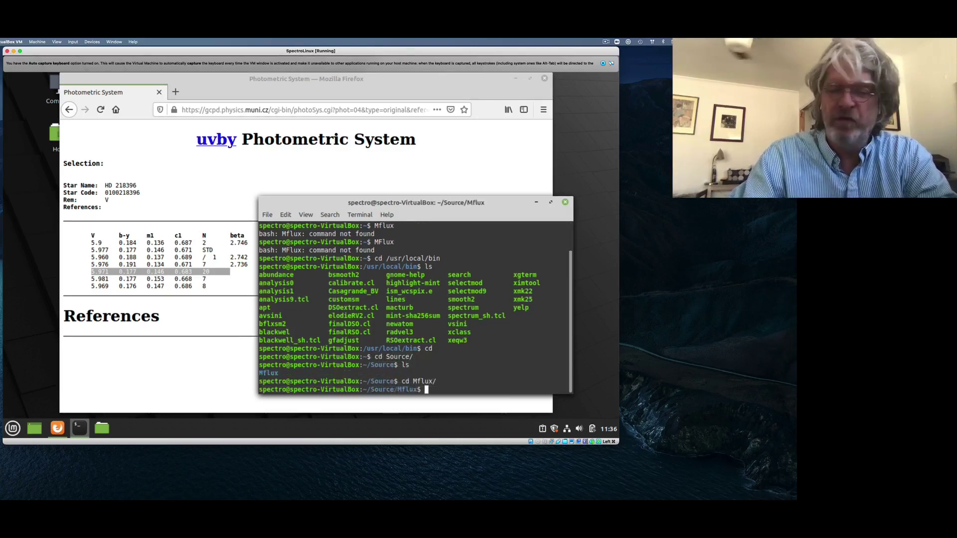
pyautogui.write('ls')
pyautogui.press('Return')
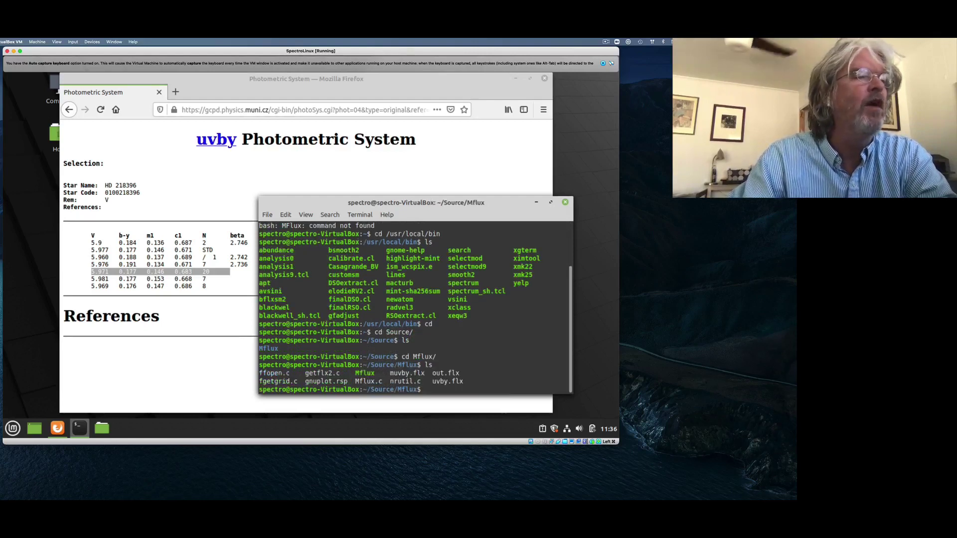
pyautogui.write('./Mflux')
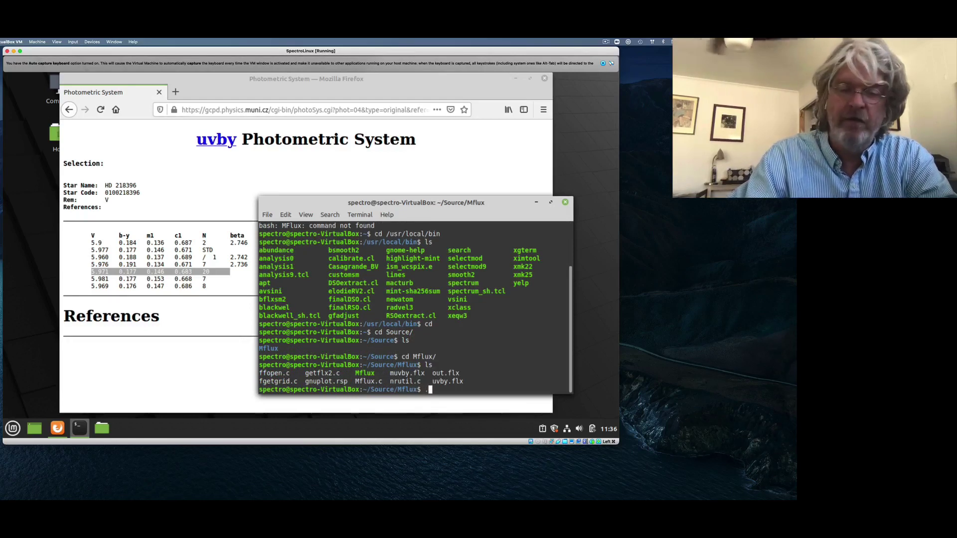
pyautogui.press('Return')
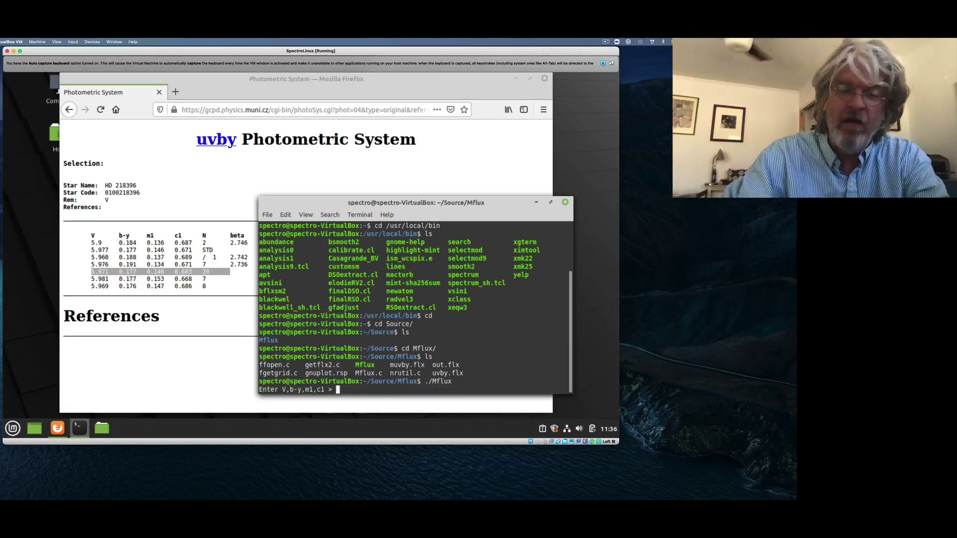
# - Enter the star's photometry 5.971, 0.177, 0.146, 0.683 at the Mflux V, b-y, m1, c1 prompt
pyautogui.write('5.971')
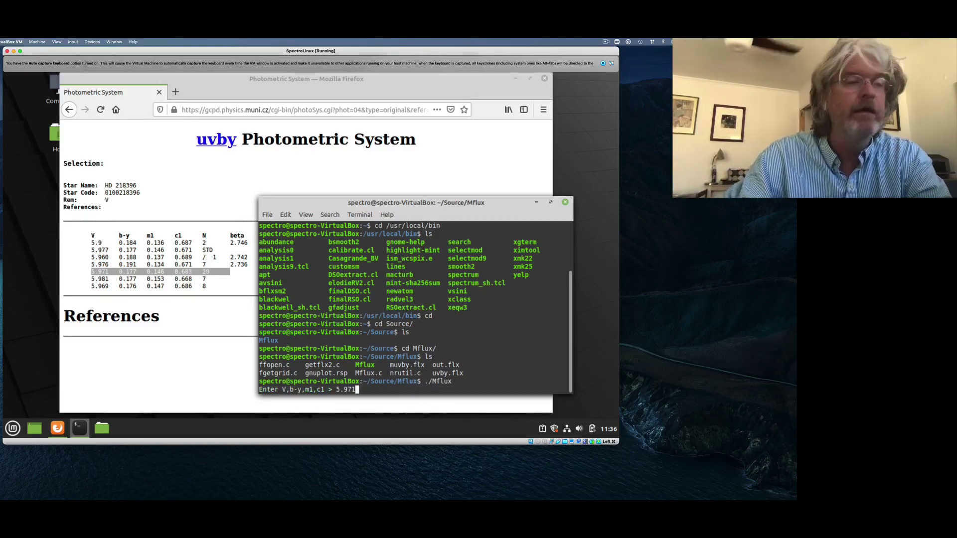
pyautogui.write(',')
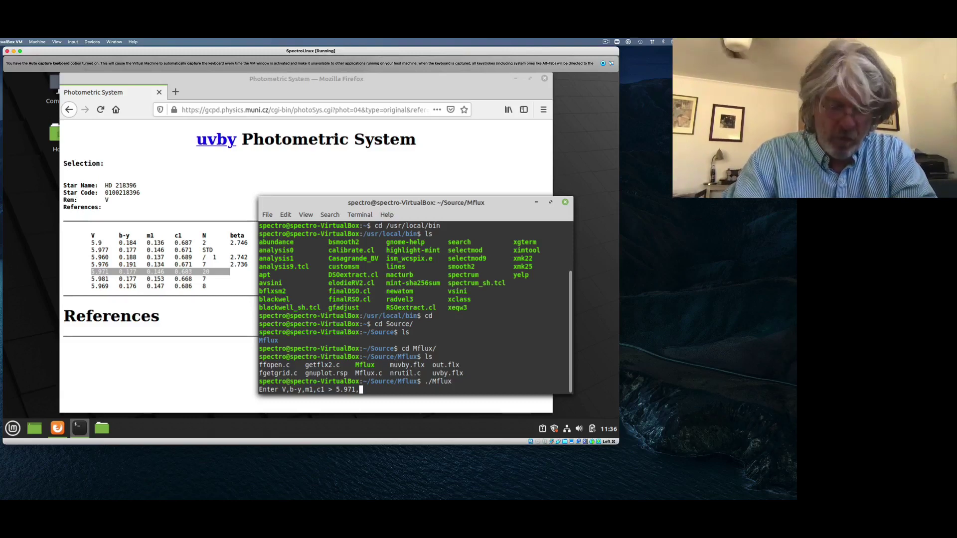
pyautogui.write('0.17')
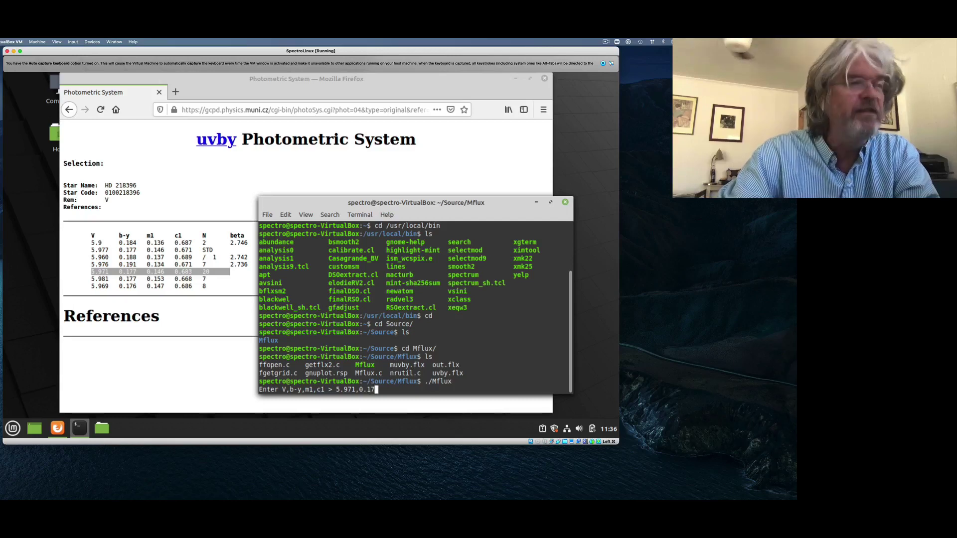
pyautogui.write('7')
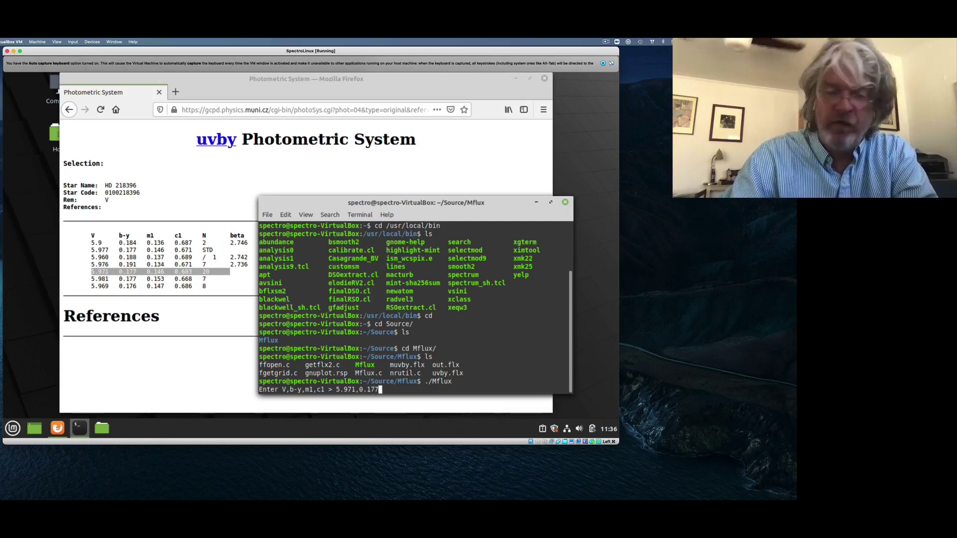
pyautogui.write(',')
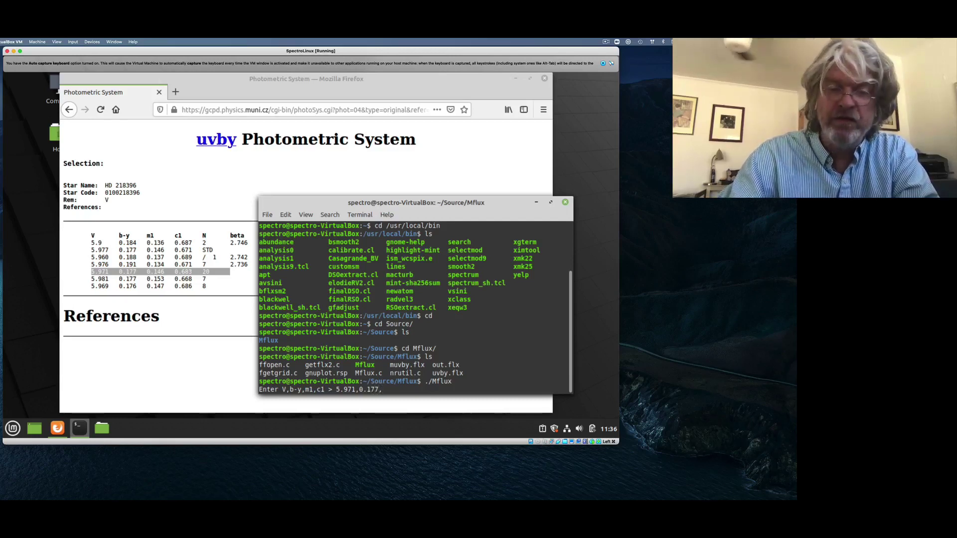
pyautogui.write('0.146')
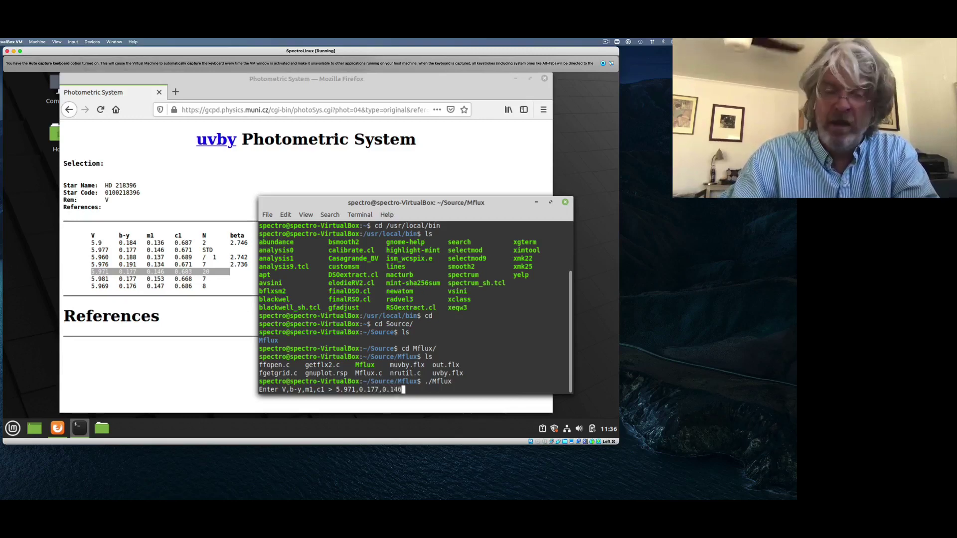
pyautogui.write(',0')
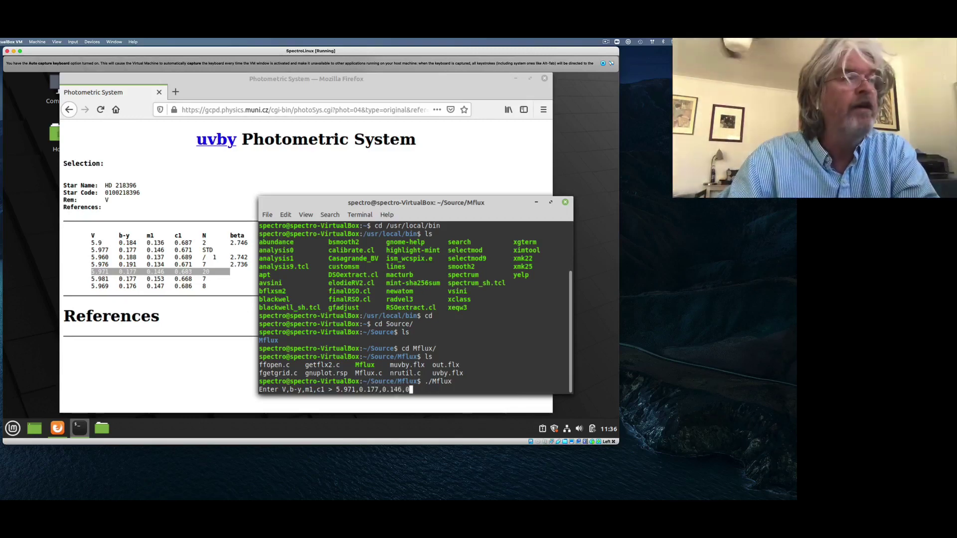
pyautogui.write('.')
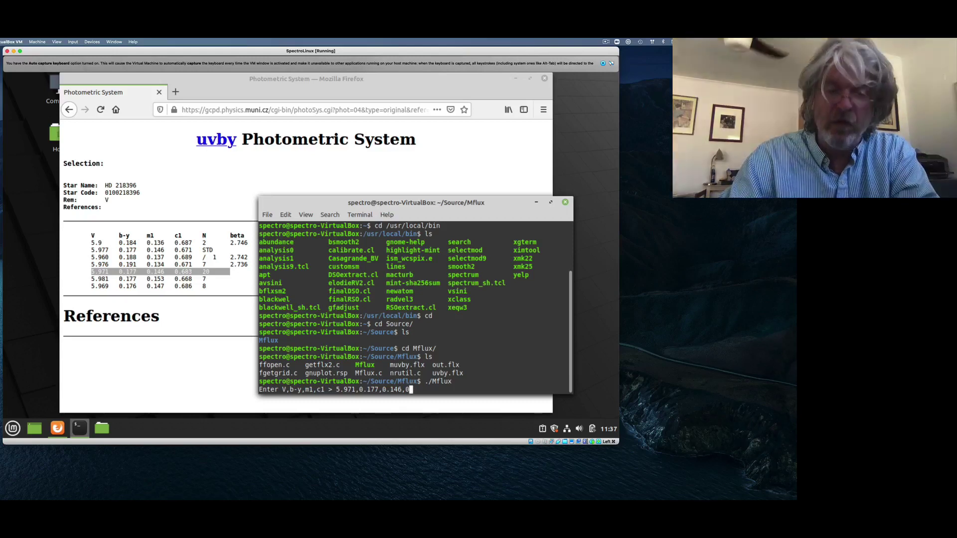
pyautogui.write('683')
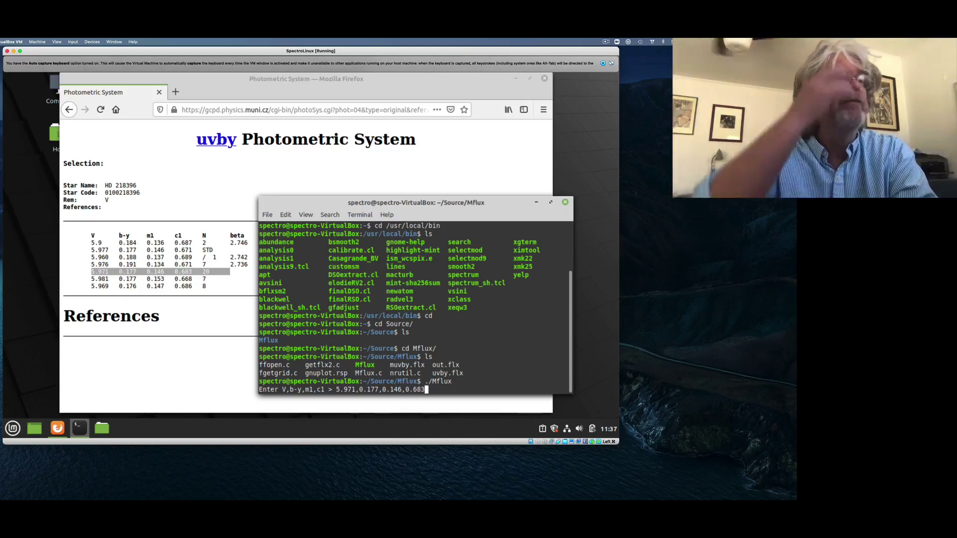
pyautogui.press('Return')
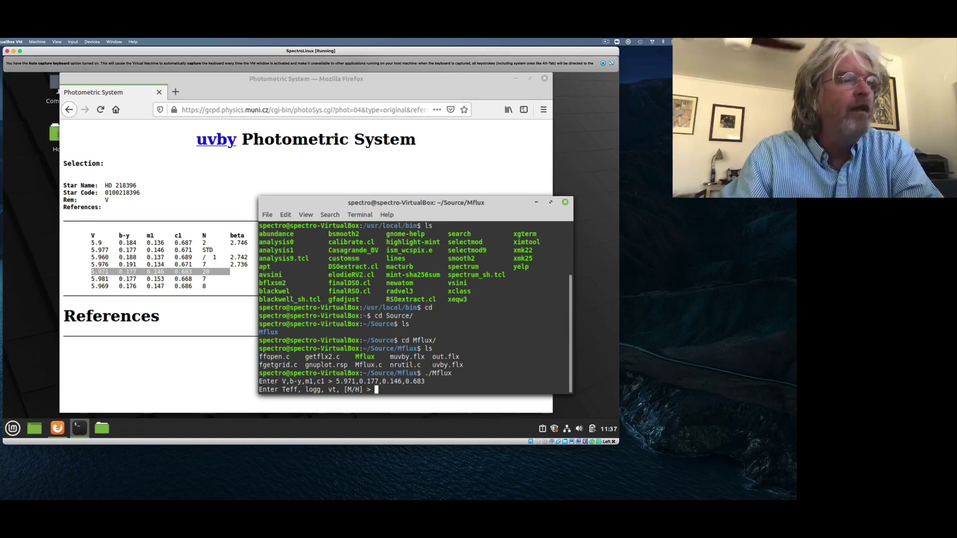
# - Type the trial model 7230, 4.0, 2.0, -0.5 at the Teff, logg, vt, [M/H] prompt
pyautogui.write('7')
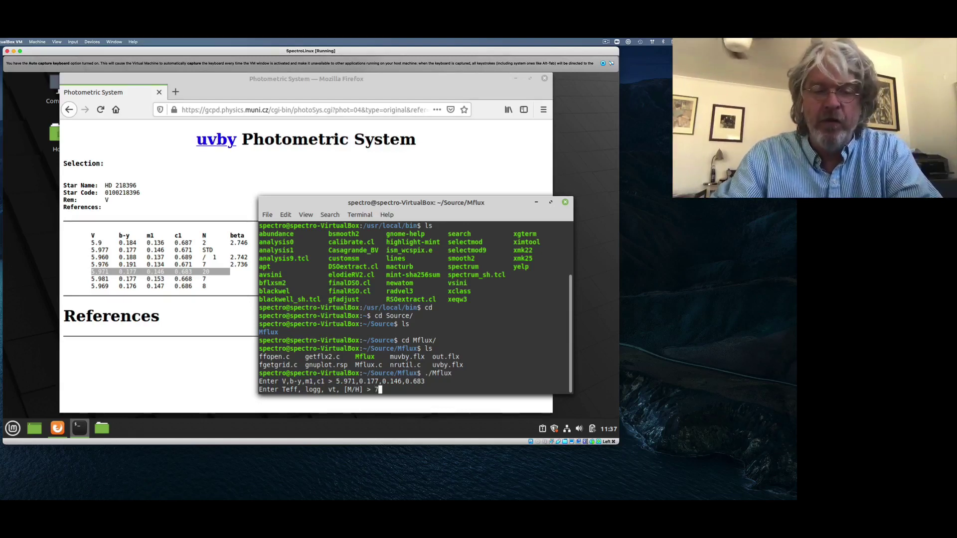
pyautogui.write('230')
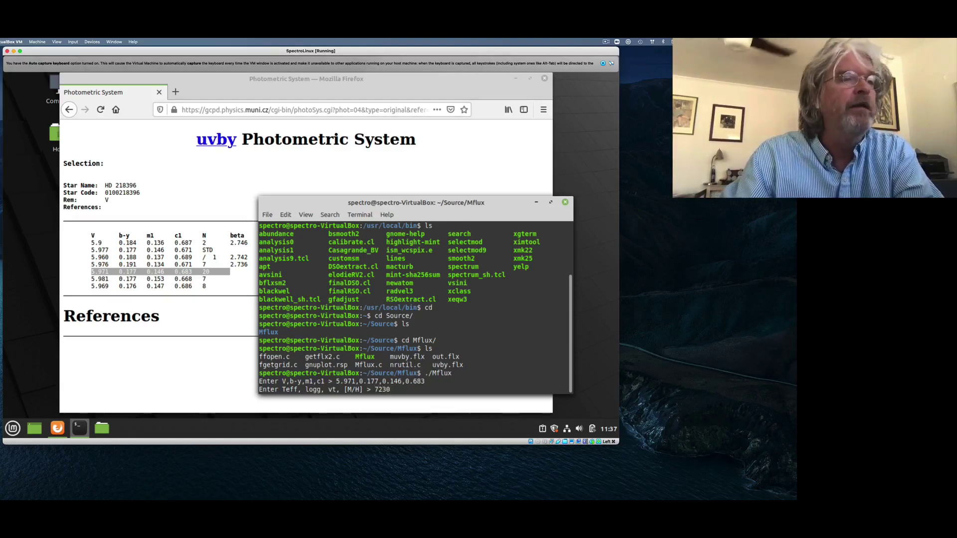
pyautogui.write(',')
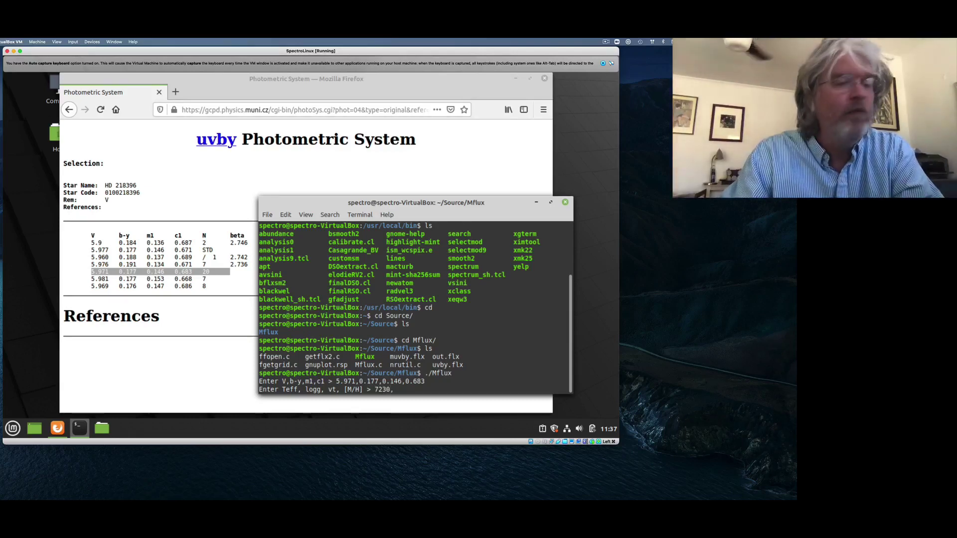
pyautogui.write('4.0,')
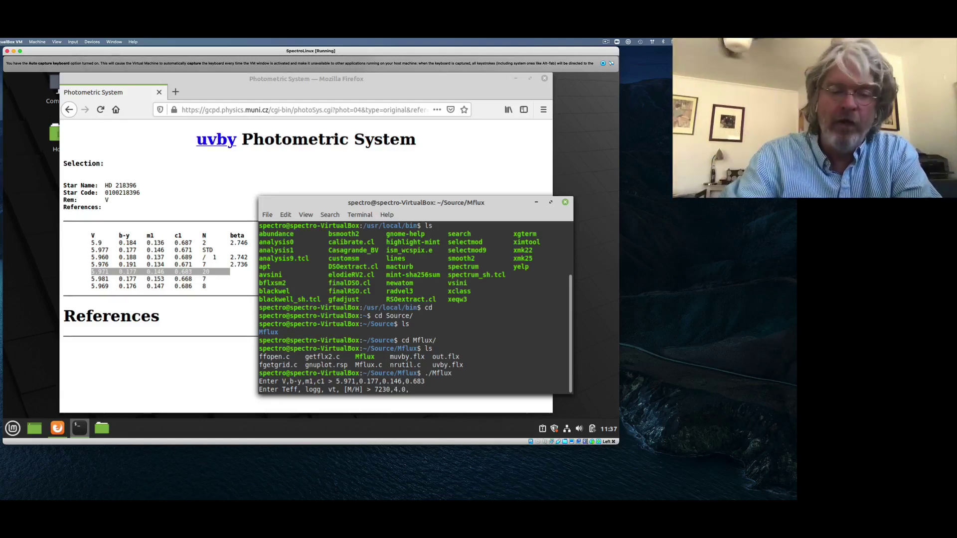
pyautogui.write('2.0,')
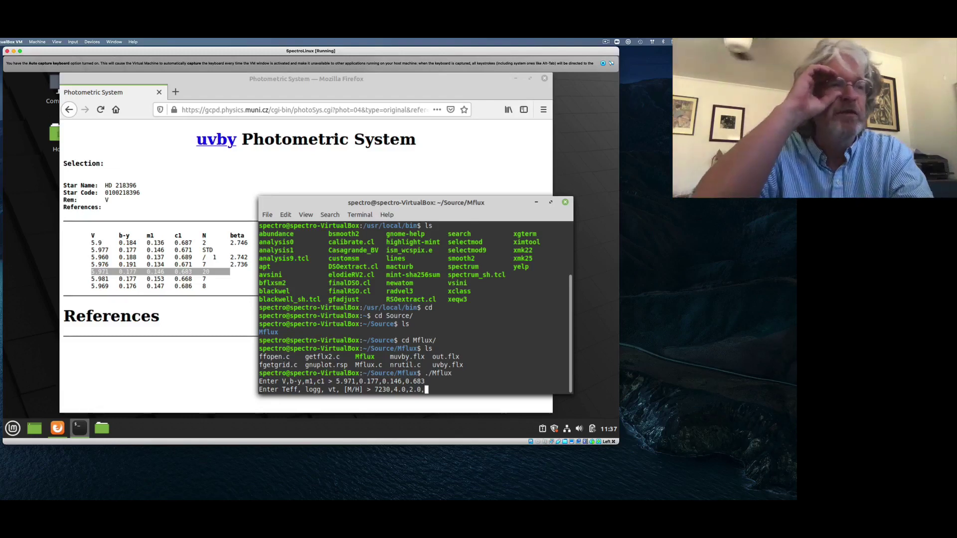
pyautogui.write('-0')
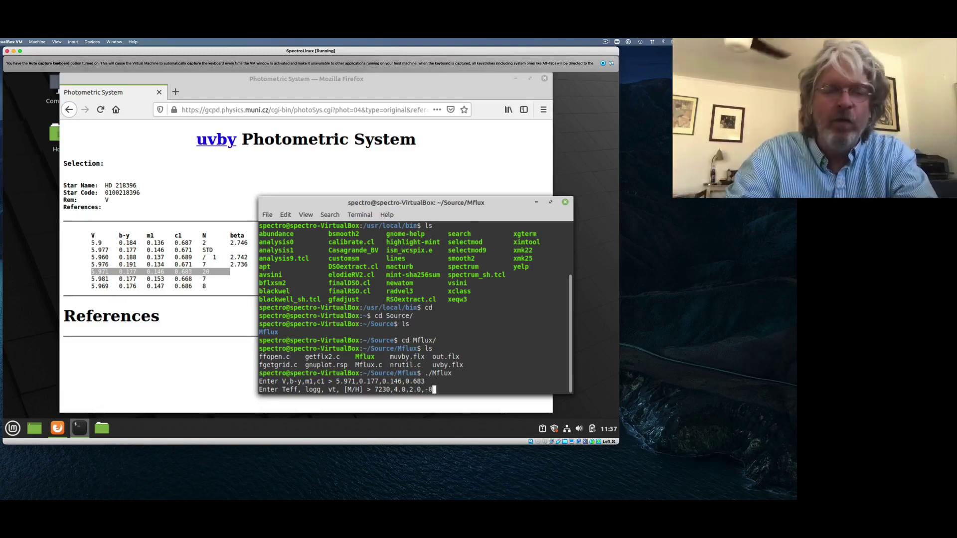
pyautogui.write('.5')
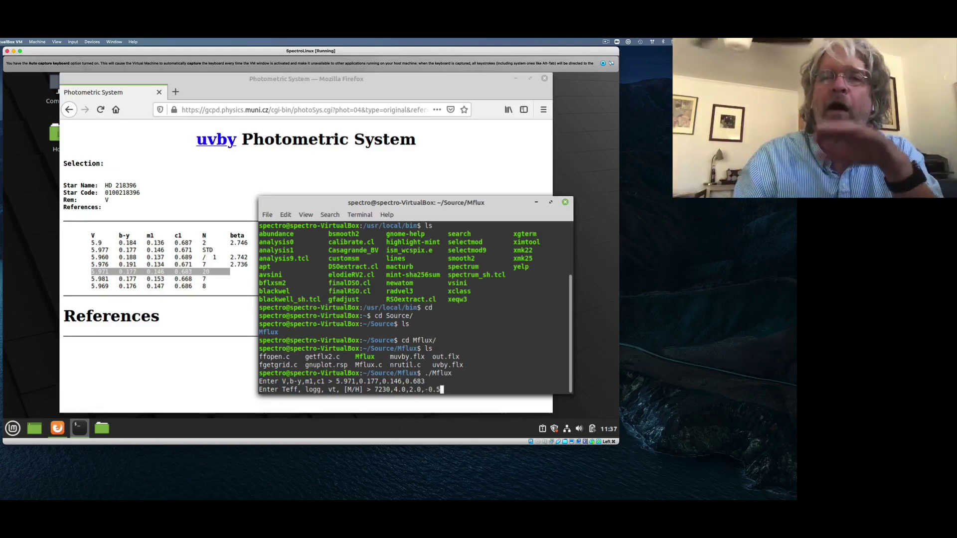
# - Run Mflux with the 7230 K model and shift the resulting Gnuplot window slightly upward
pyautogui.press('Return')
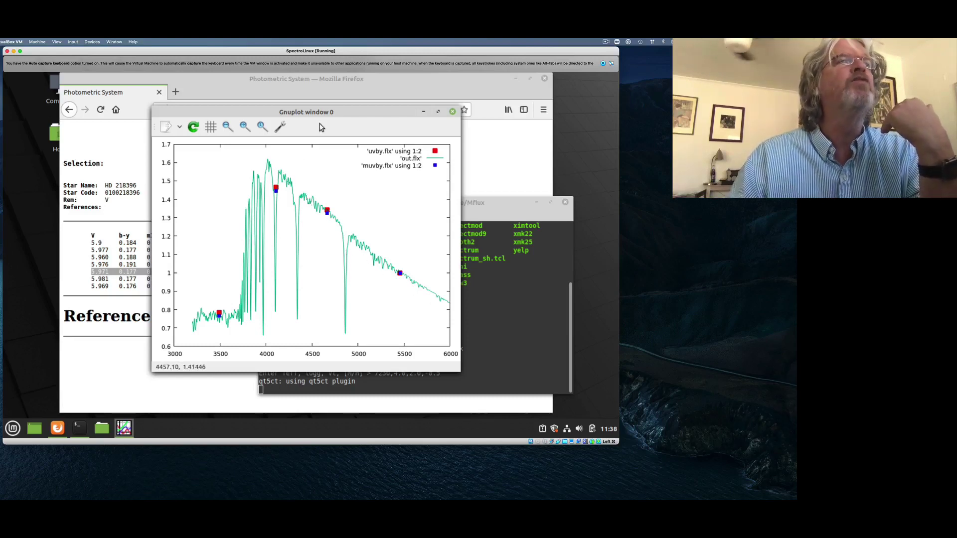
pyautogui.moveTo(329, 113); pyautogui.dragTo(332, 100)
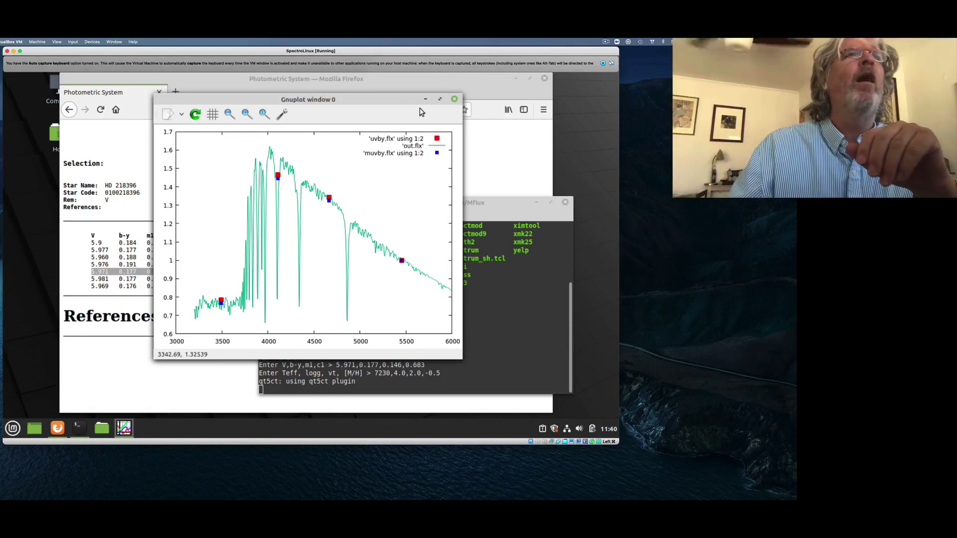
# - Close the first plot, continue Mflux, and run a 7330, 4.0, 2.0, -0.5 trial
pyautogui.click(455, 100)
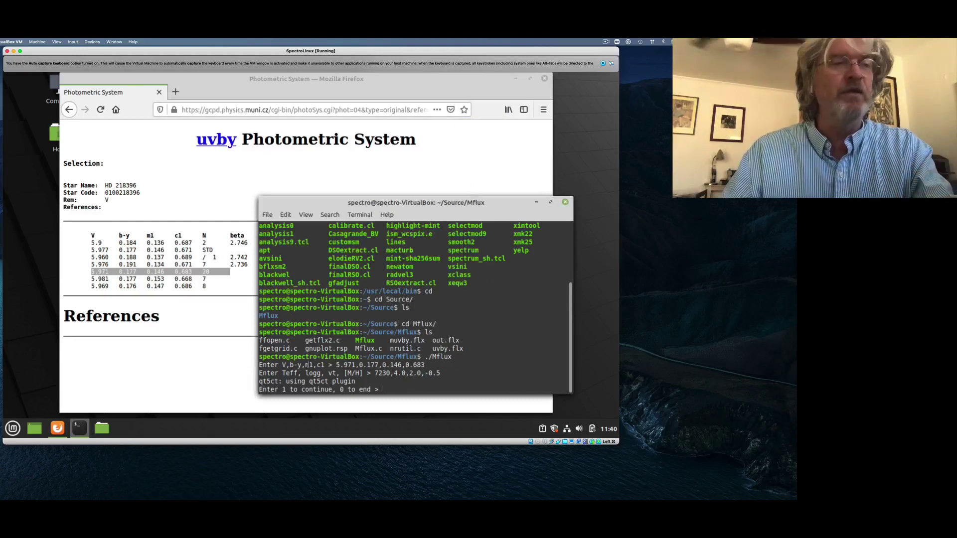
pyautogui.write('1')
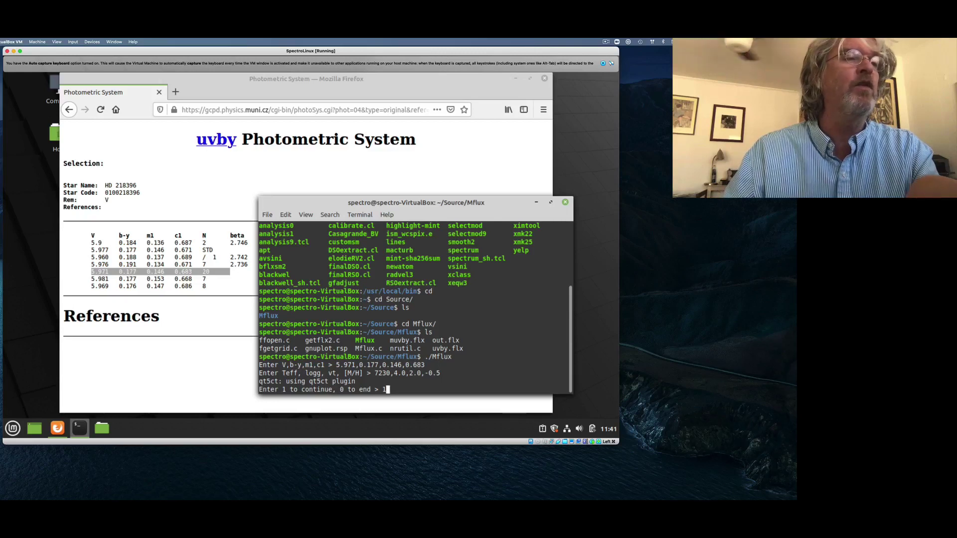
pyautogui.press('Return')
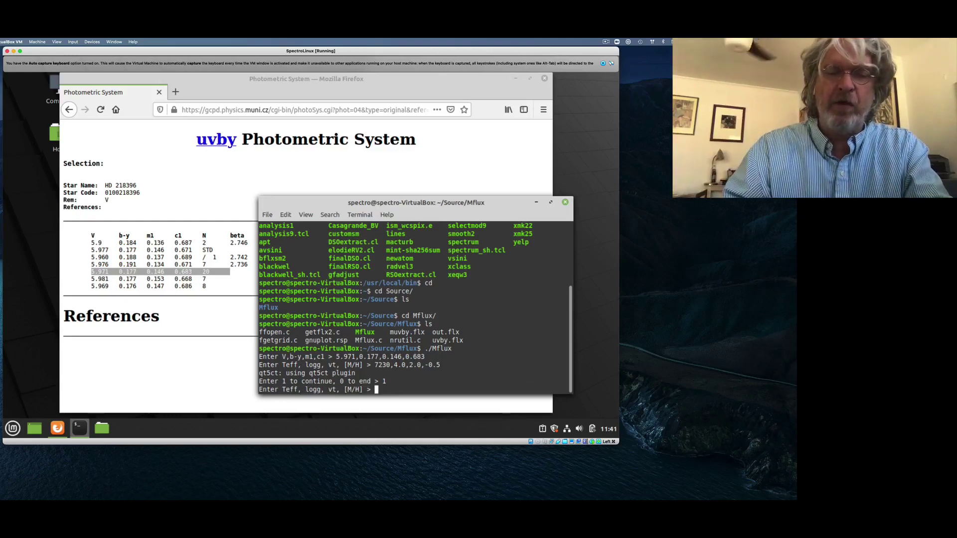
pyautogui.write('7330')
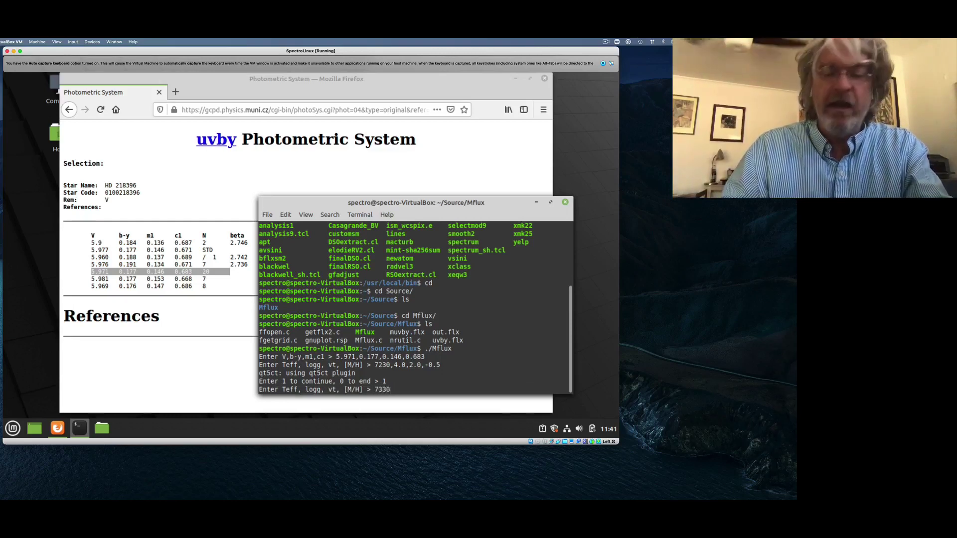
pyautogui.write(',')
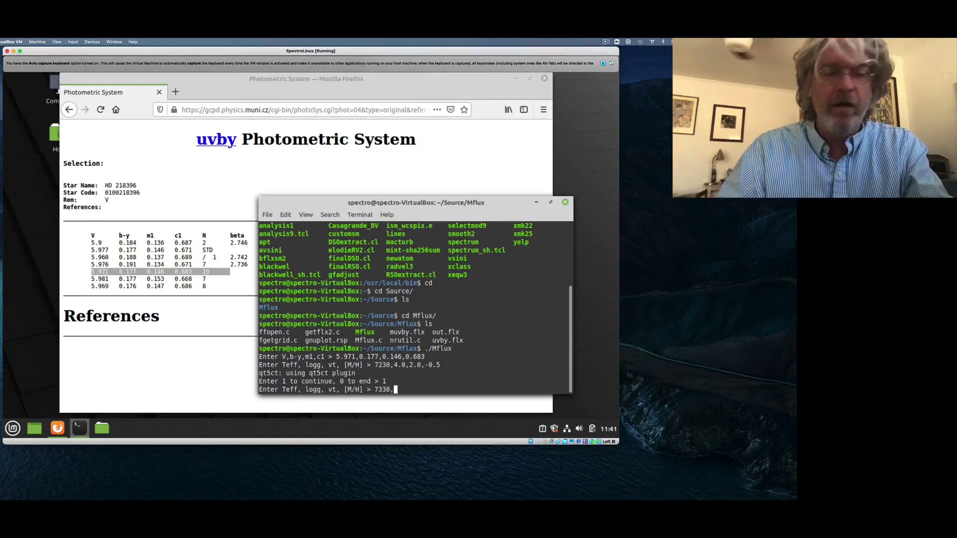
pyautogui.write('4.0,')
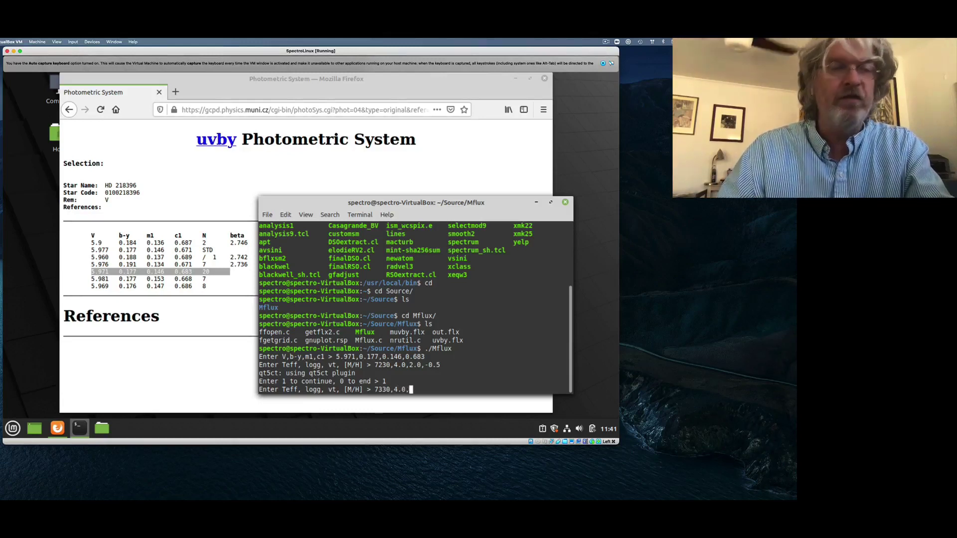
pyautogui.write('2.0')
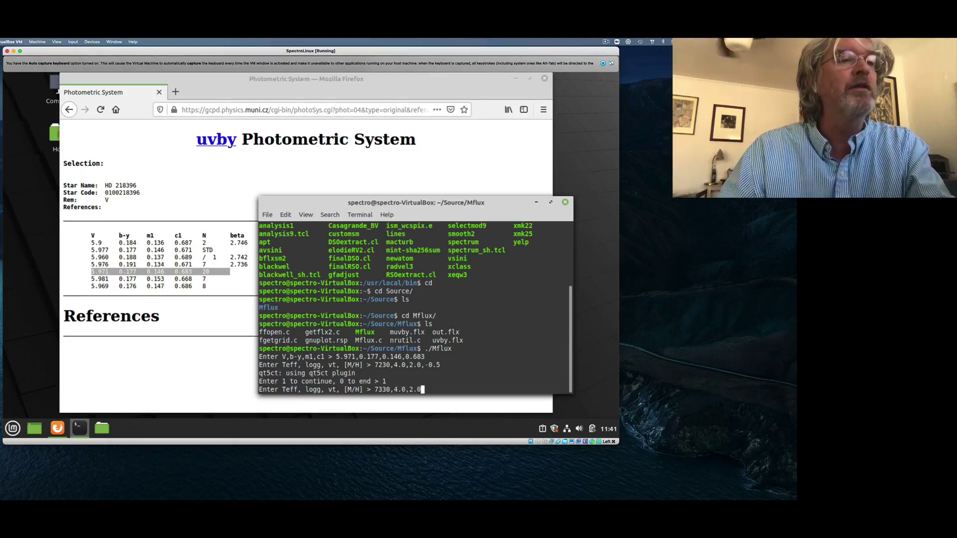
pyautogui.write(',-0.5')
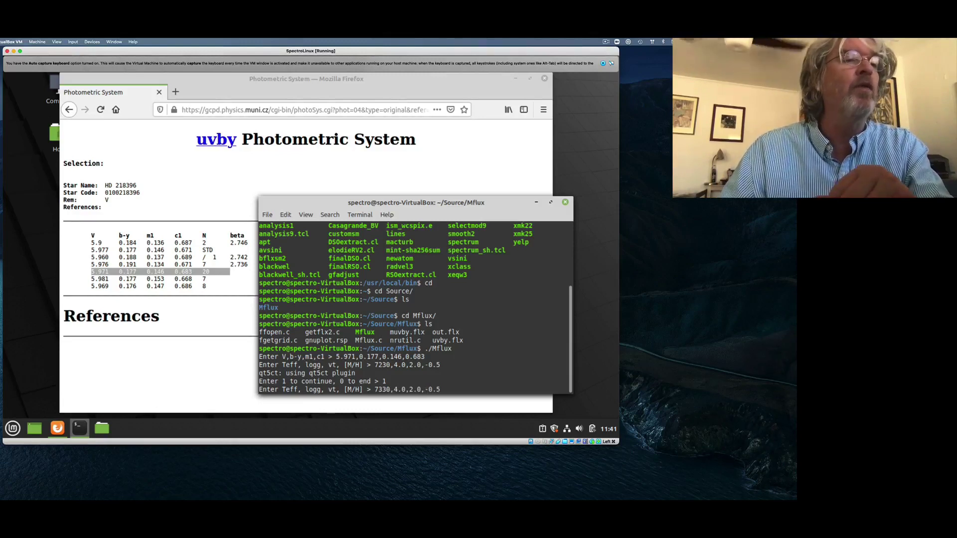
pyautogui.press('Return')
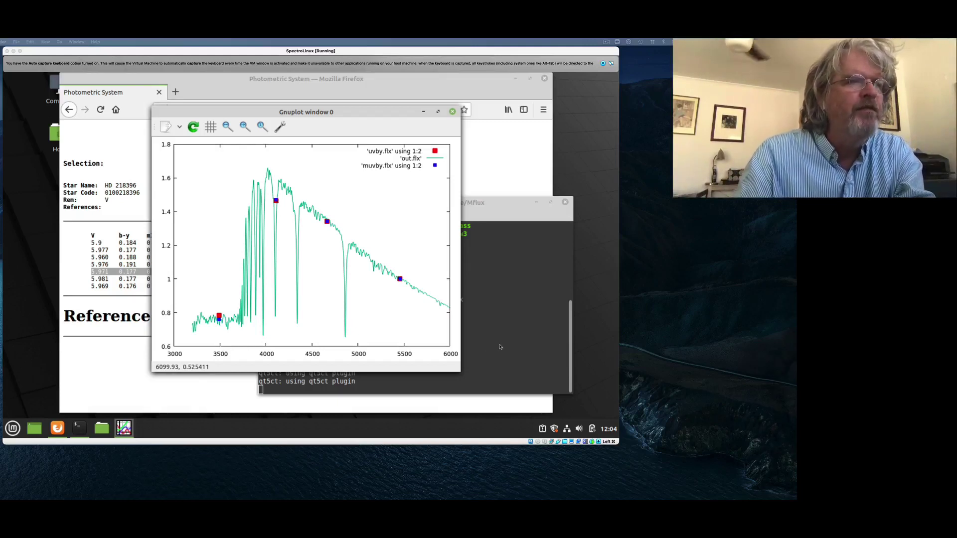
# - Close the Gnuplot flux plot windows and bring the terminal back to the front
pyautogui.click(452, 113)
pyautogui.click(469, 316)
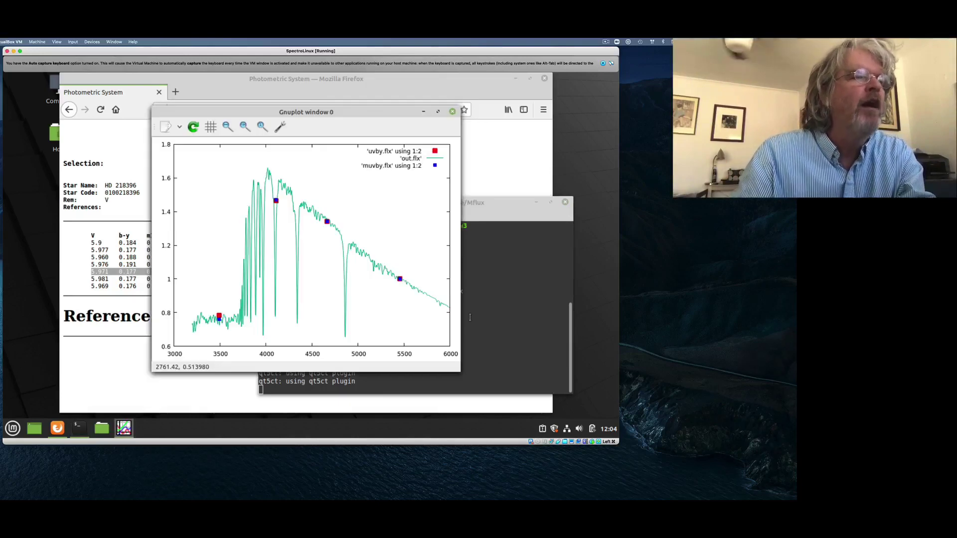
pyautogui.click(453, 112)
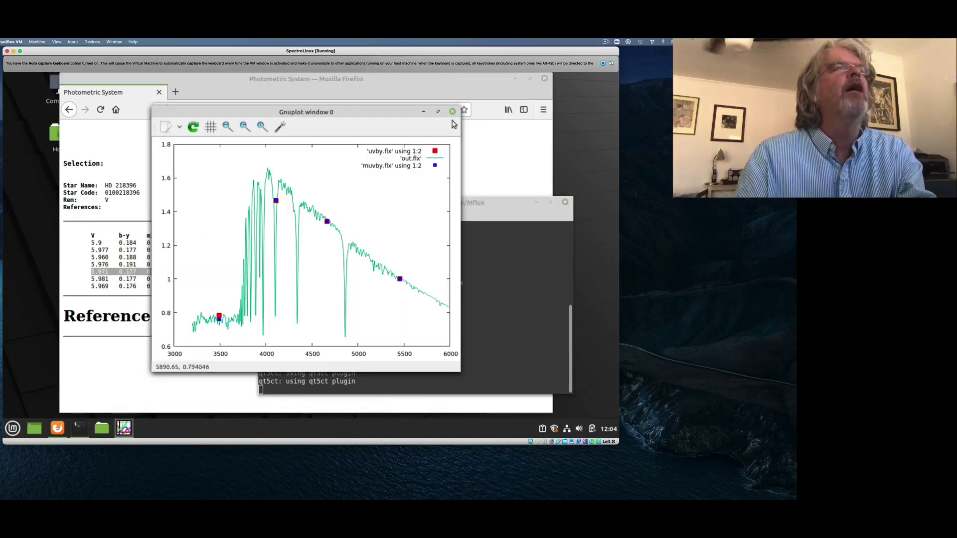
pyautogui.click(453, 113)
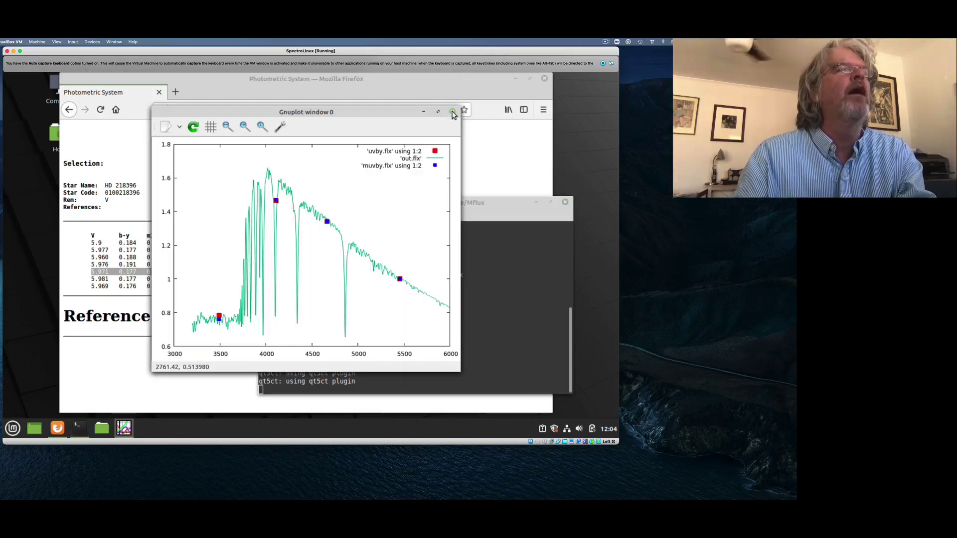
pyautogui.click(453, 113)
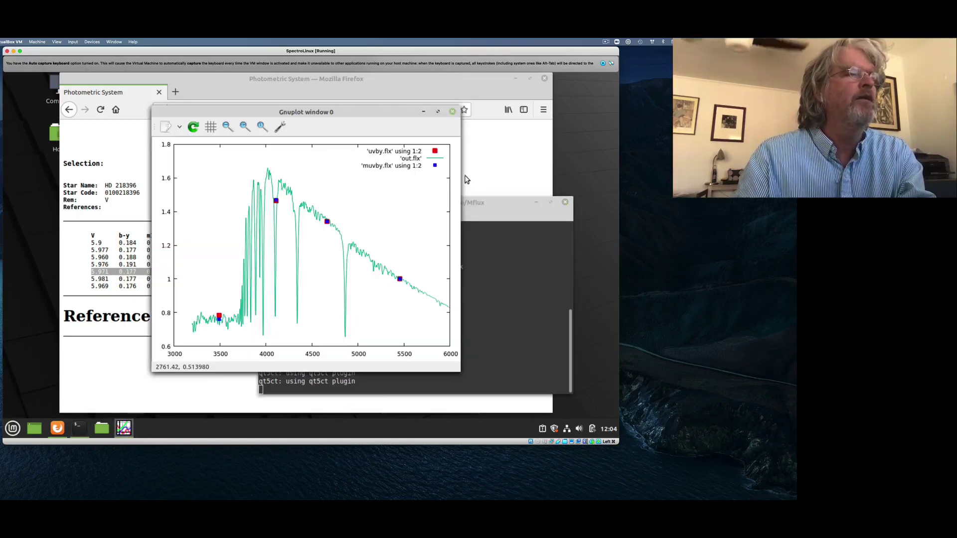
pyautogui.click(519, 322)
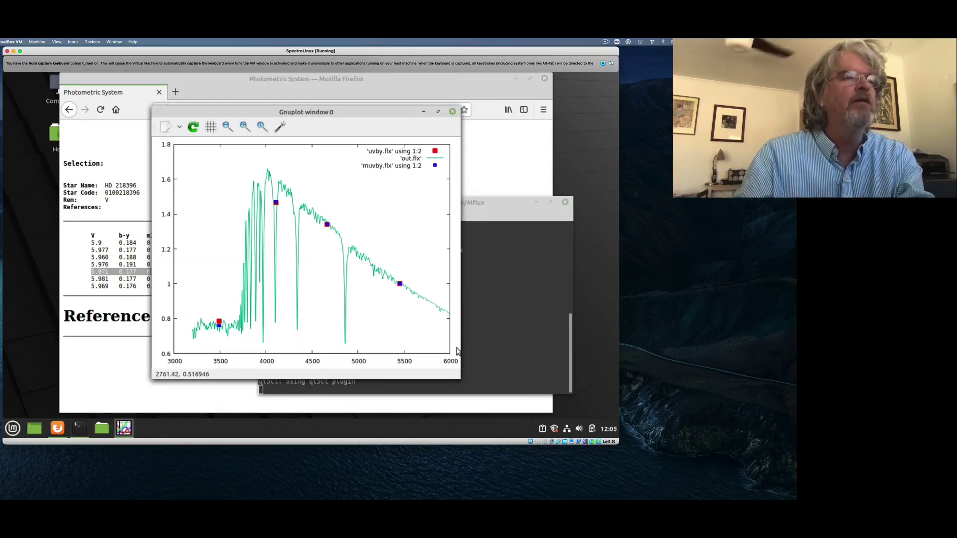
pyautogui.click(498, 351)
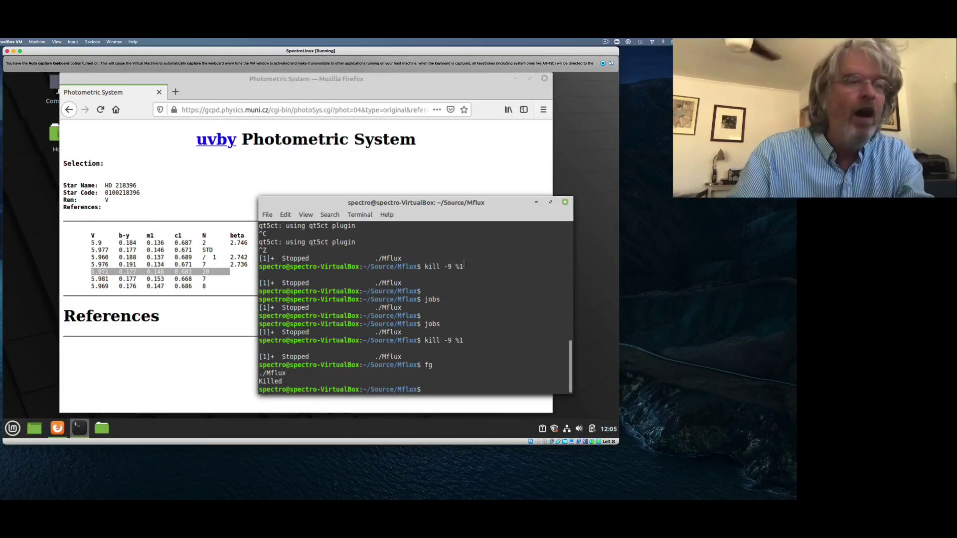
# - Kill the stopped Mflux job with kill -9 %1 and relaunch ./Mflux
pyautogui.write('kill -9 %1')
pyautogui.press('Up')
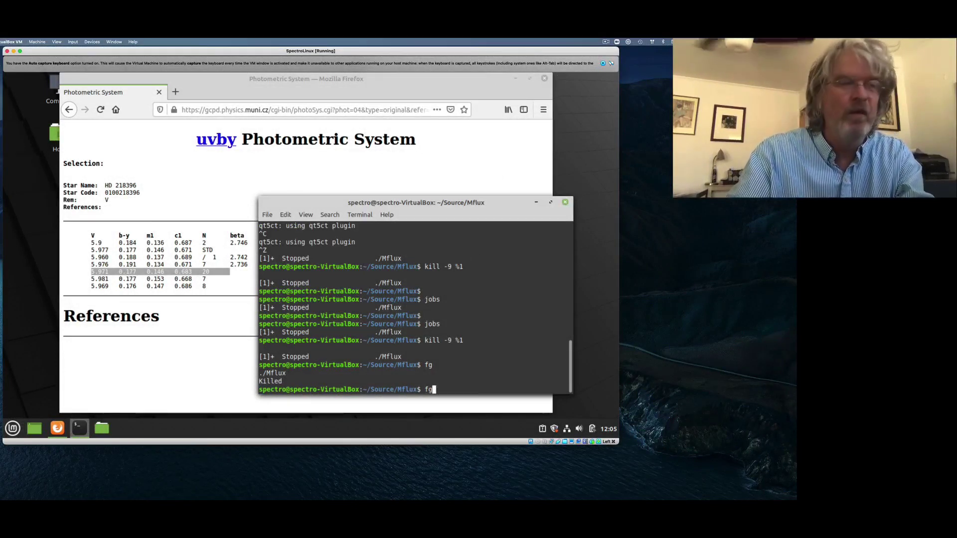
pyautogui.press('BackSpace')
pyautogui.press('BackSpace')
pyautogui.write('./Mflux')
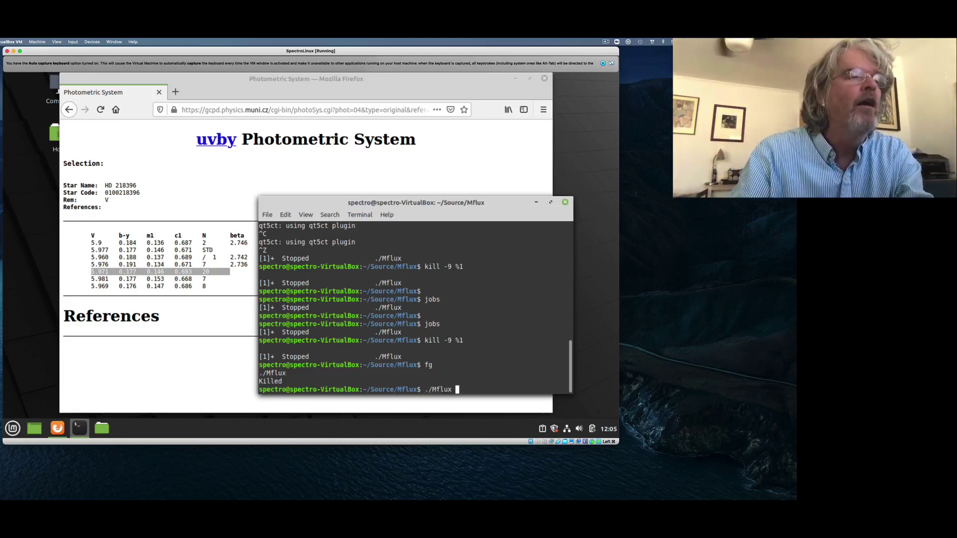
pyautogui.press('Return')
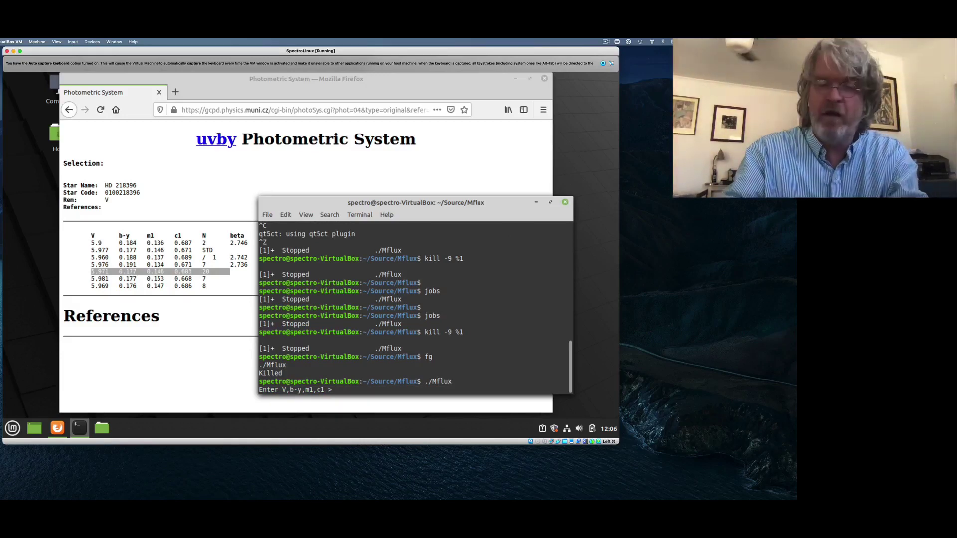
# - Enter uvby values 5.971, 0.177, 0.146, 0.683, then type the 7330, 4.20, 2.0, -0.5 trial
pyautogui.write('5.971')
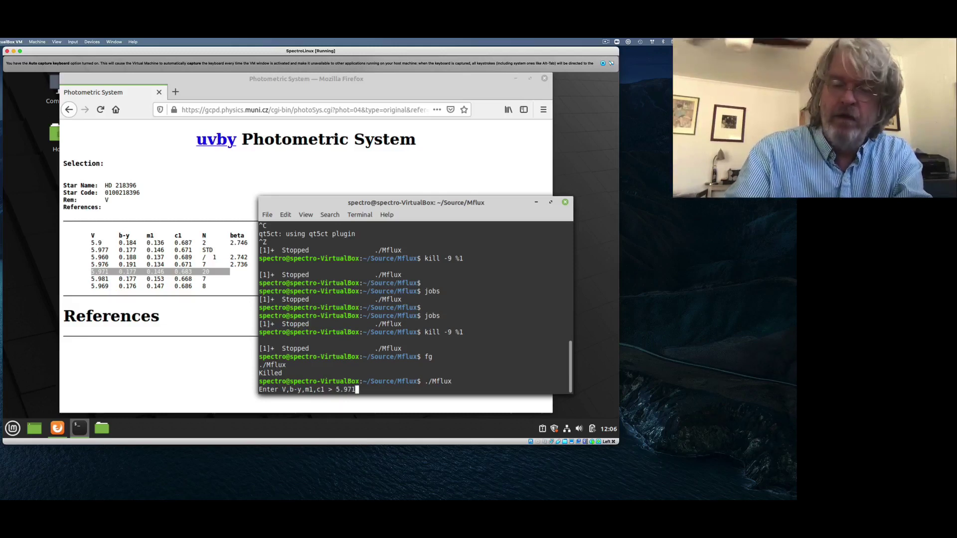
pyautogui.write(',0.177')
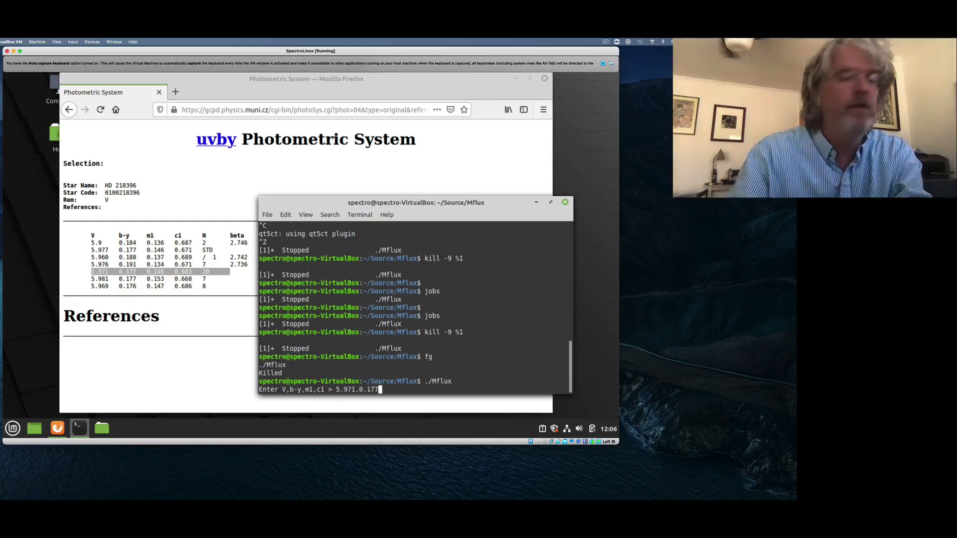
pyautogui.write(',0.14')
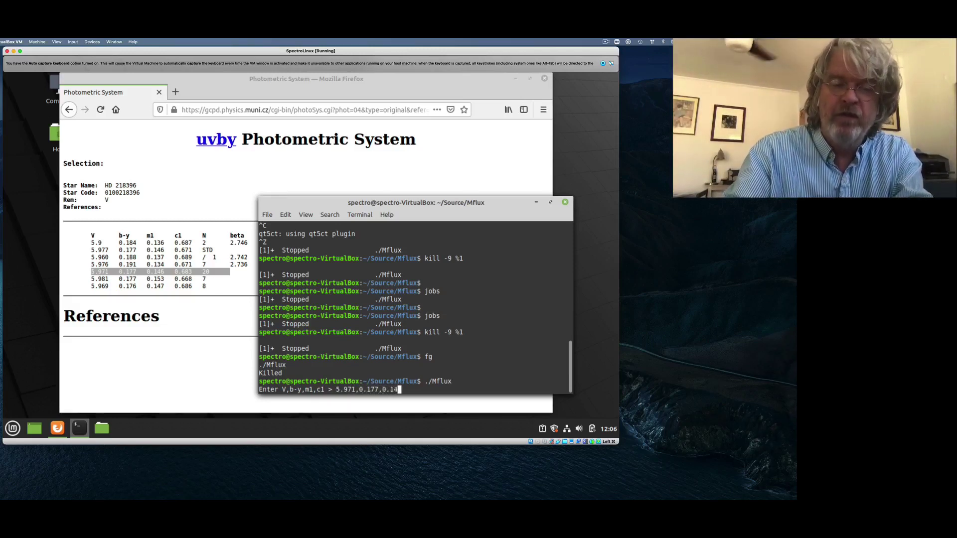
pyautogui.write('6,')
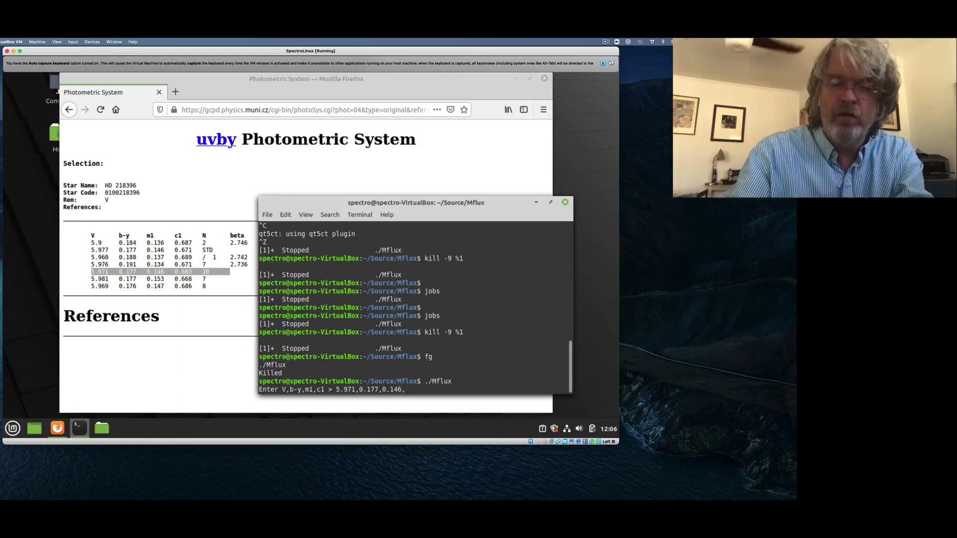
pyautogui.write('0.683')
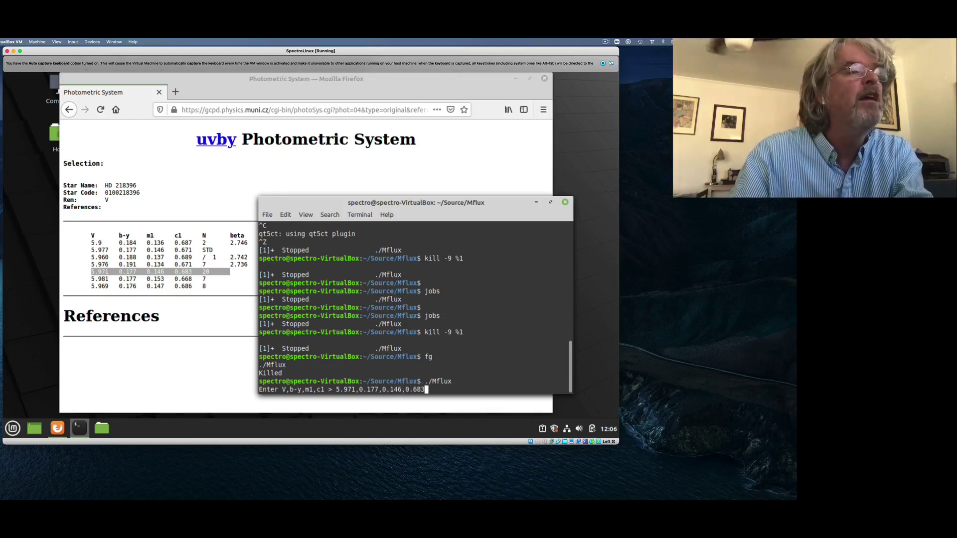
pyautogui.press('Return')
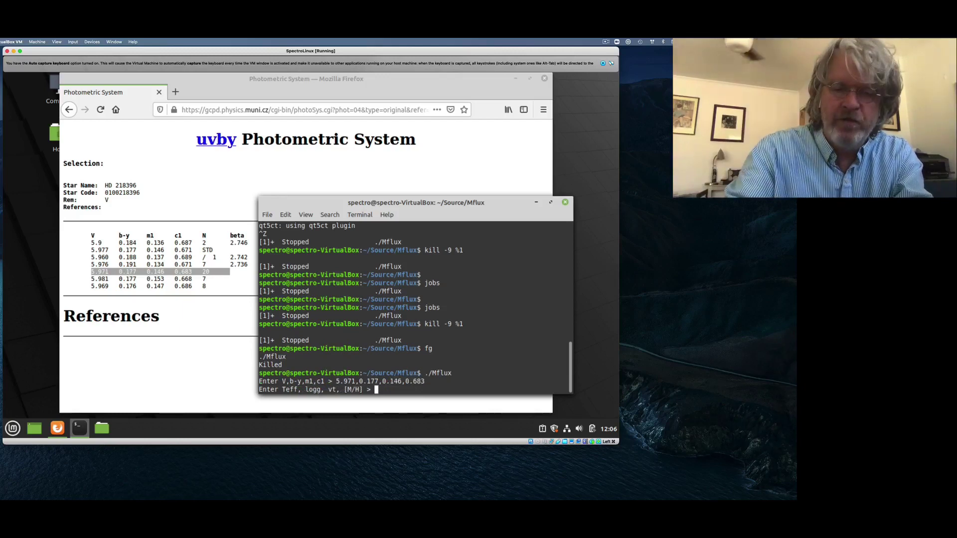
pyautogui.write('7330,')
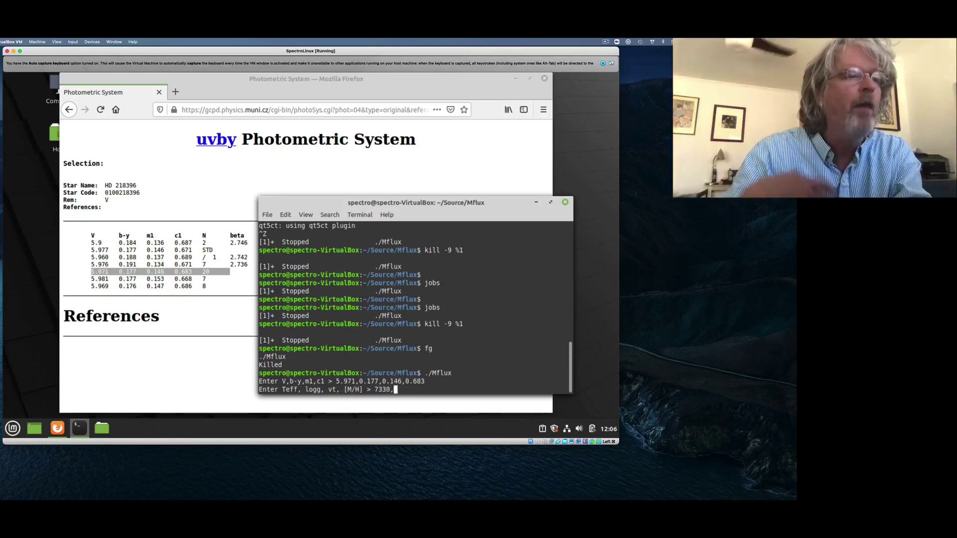
pyautogui.write('4.20')
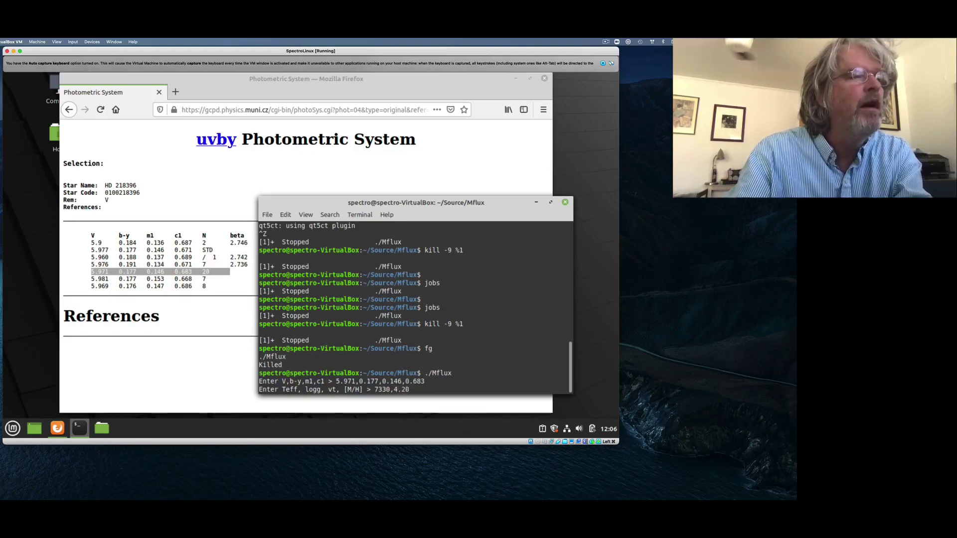
pyautogui.write(',')
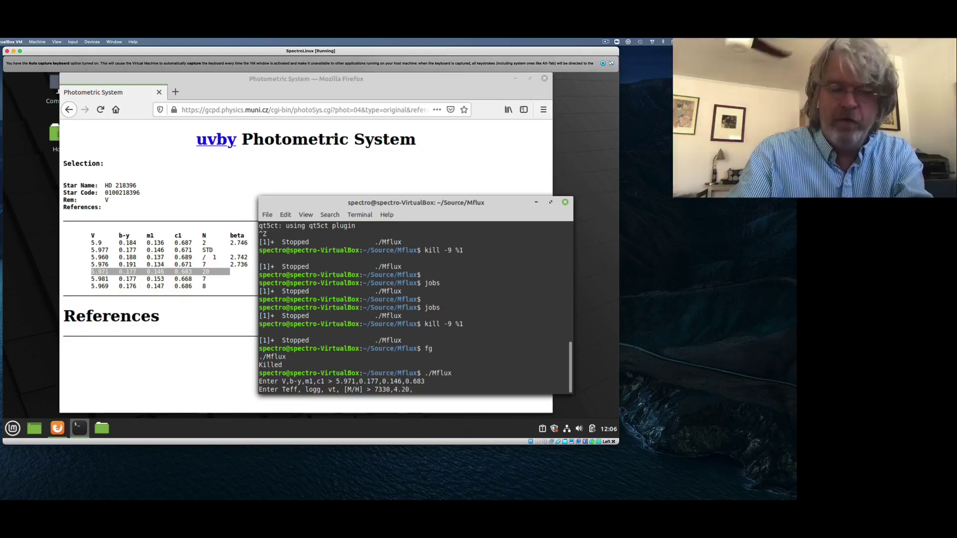
pyautogui.write('2.0,')
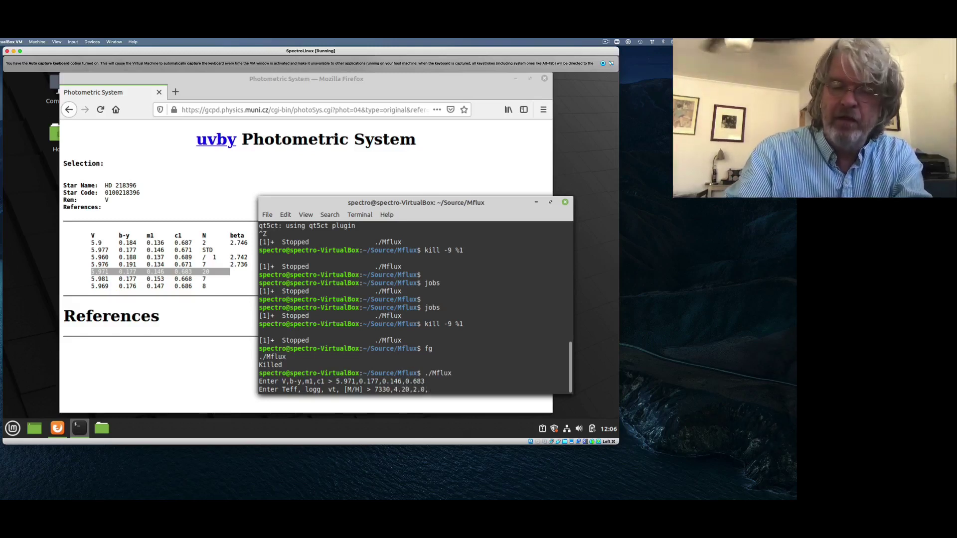
pyautogui.write('-0.5')
# - Run the 7330 K, logg 4.20 trial and close its plot after checking the fit
pyautogui.press('Return')
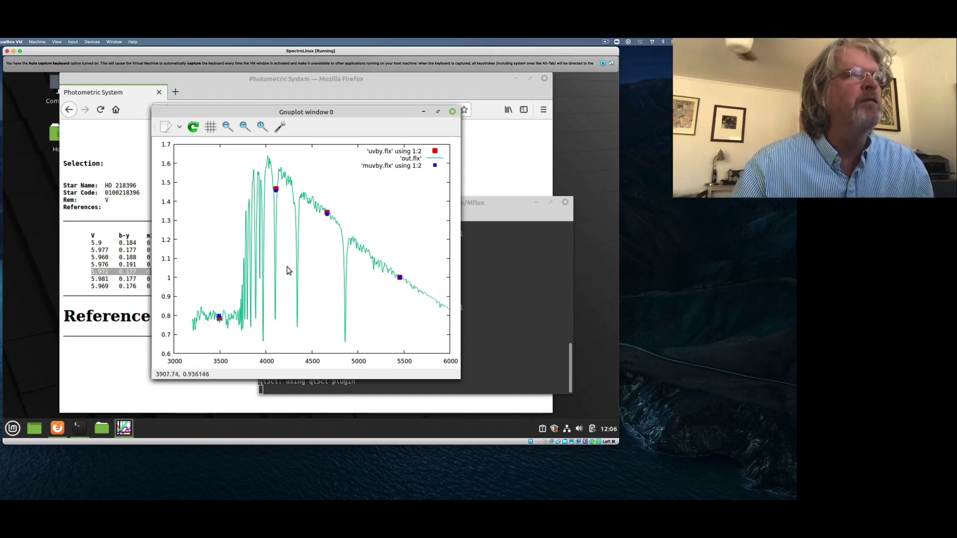
pyautogui.click(453, 112)
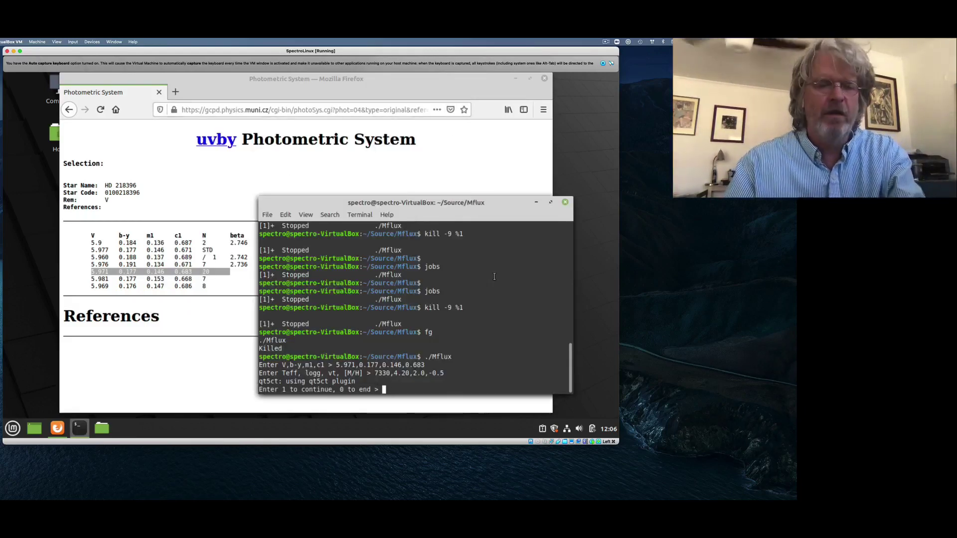
# - Continue Mflux and run a new trial with Teff 7330, logg 4.15, vt 2.0, [M/H] -0.5
pyautogui.write('1')
pyautogui.press('Return')
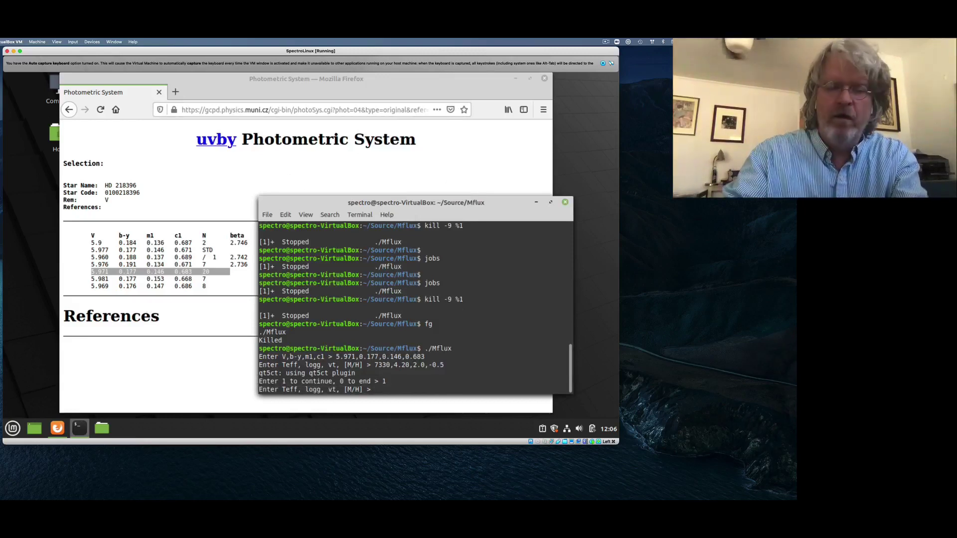
pyautogui.write('7330,')
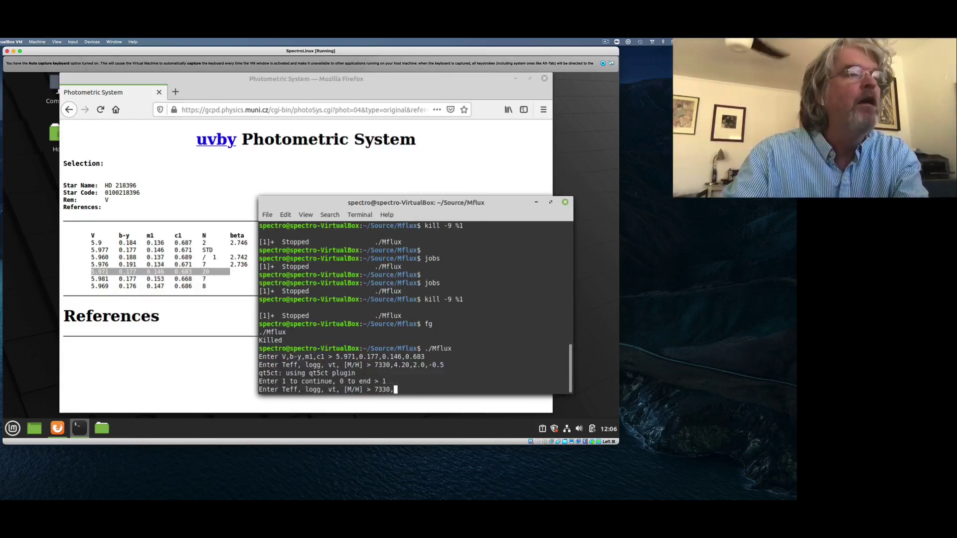
pyautogui.write('4.1')
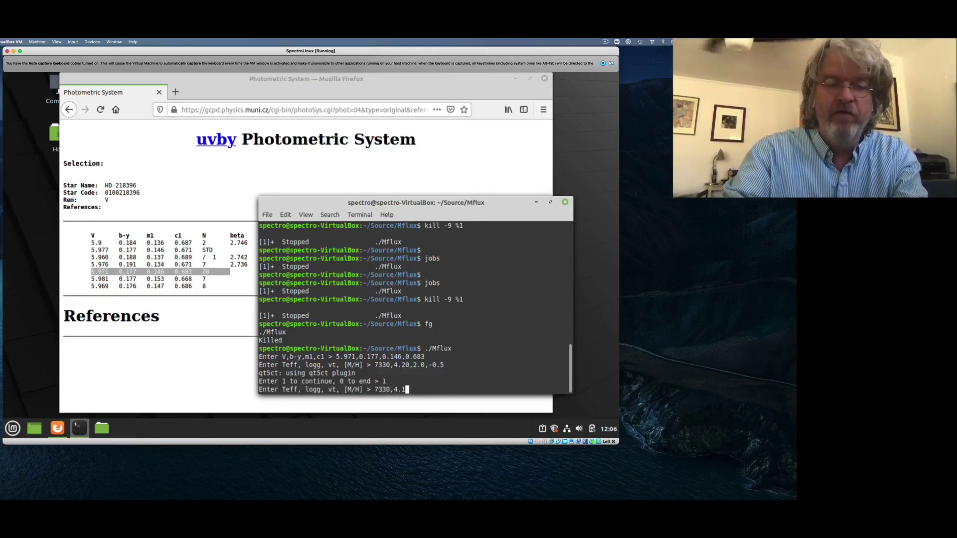
pyautogui.write('5.')
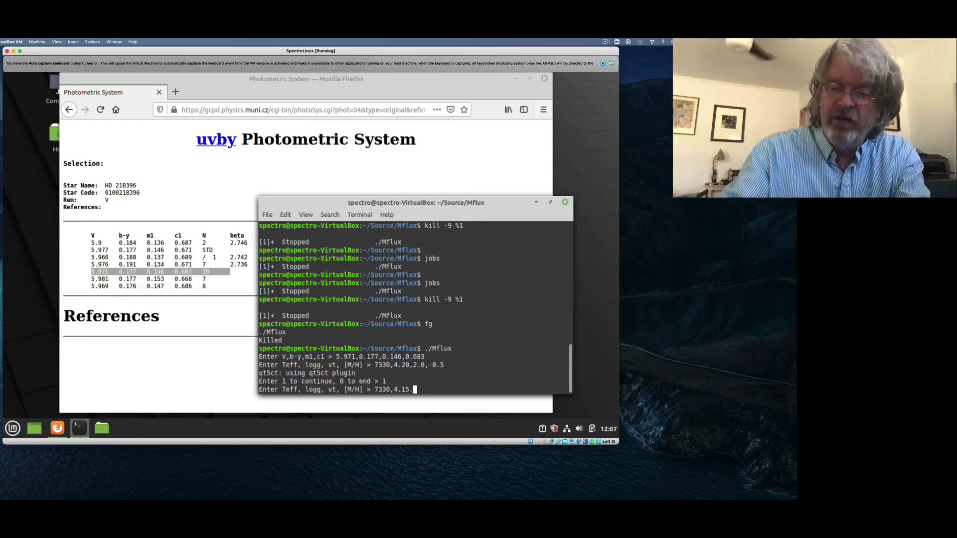
pyautogui.write('2.0,-')
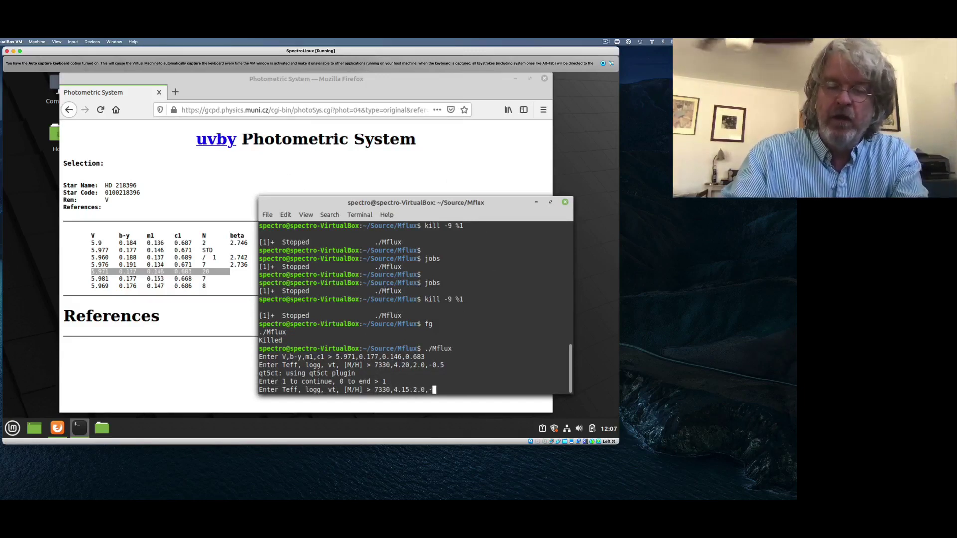
pyautogui.write('0.5')
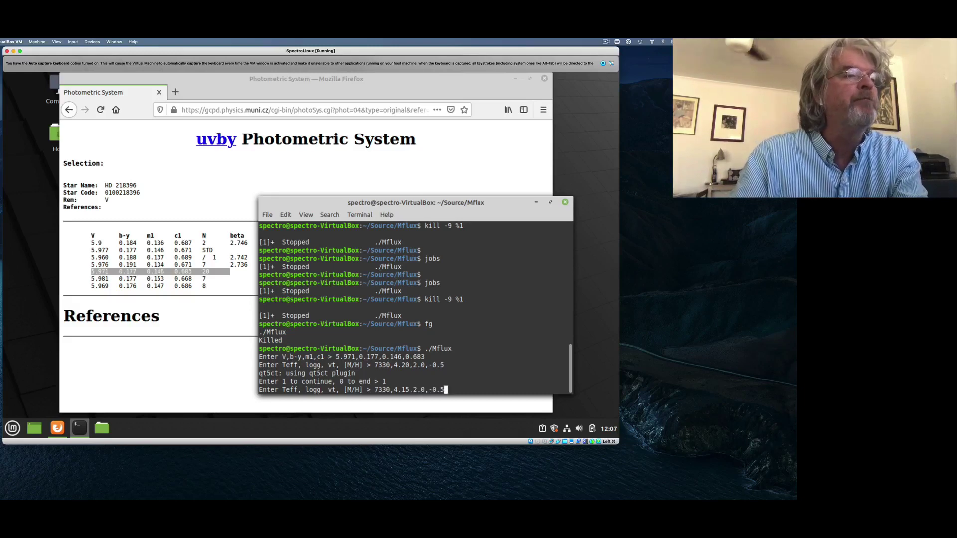
pyautogui.press('Return')
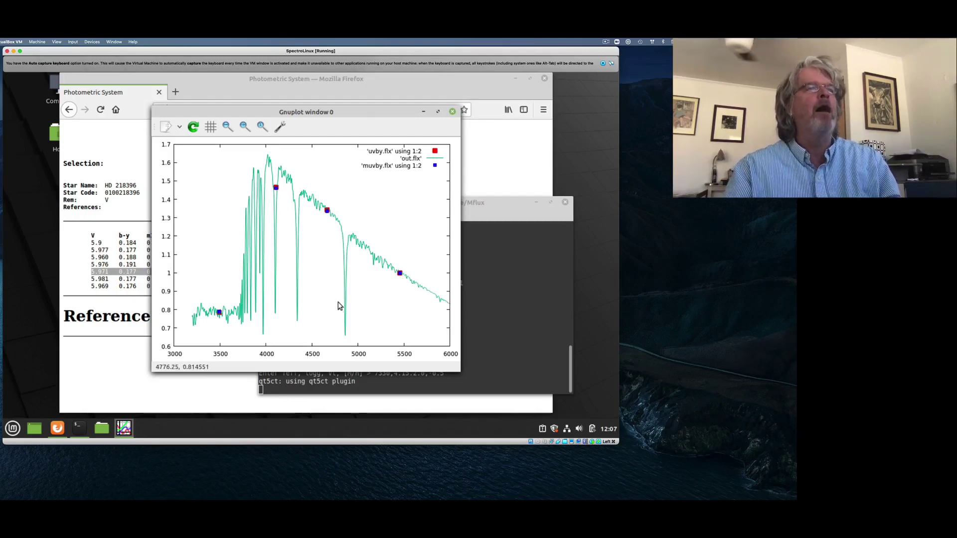
# - Close the Gnuplot window showing the second model spectrum against the observed uvby fluxes
pyautogui.click(453, 112)
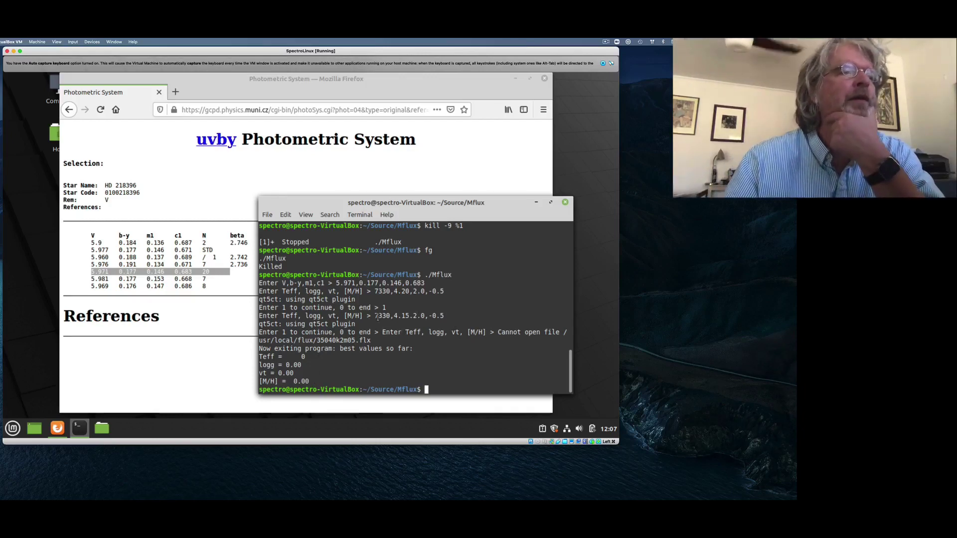
# - Select the mistyped trial entry 7330,4.15.2.0,-0.5 in the terminal output
pyautogui.moveTo(435, 315); pyautogui.dragTo(447, 314)
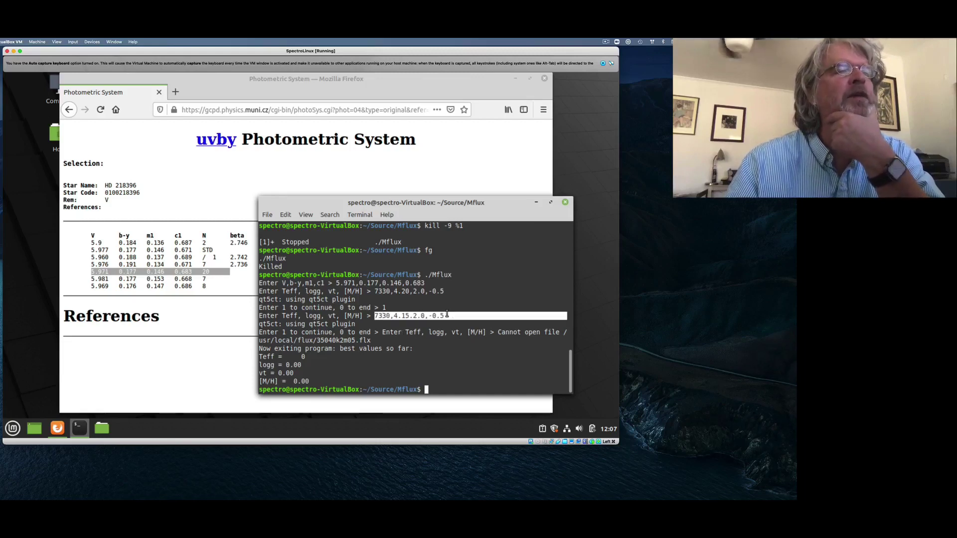